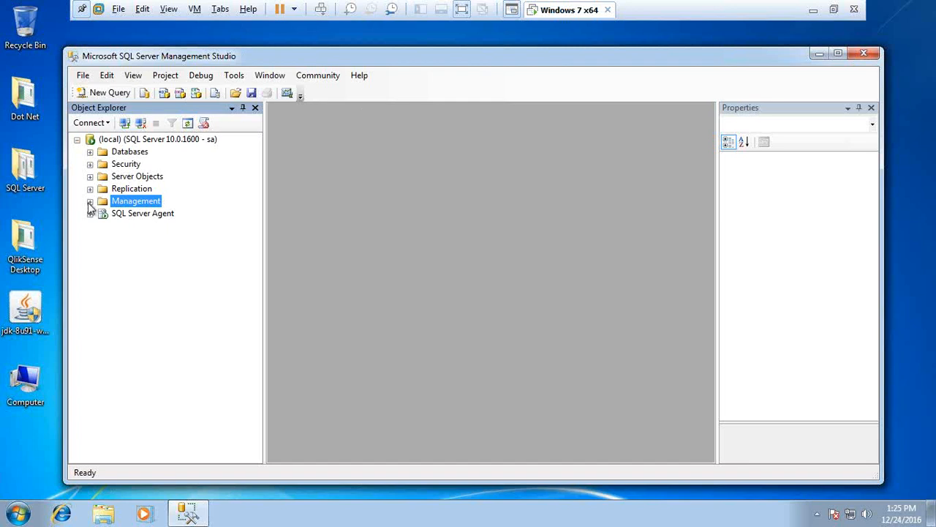
# Expand the Management folder and launch Configure Database Mail from Database Mail
pyautogui.click(89, 201)
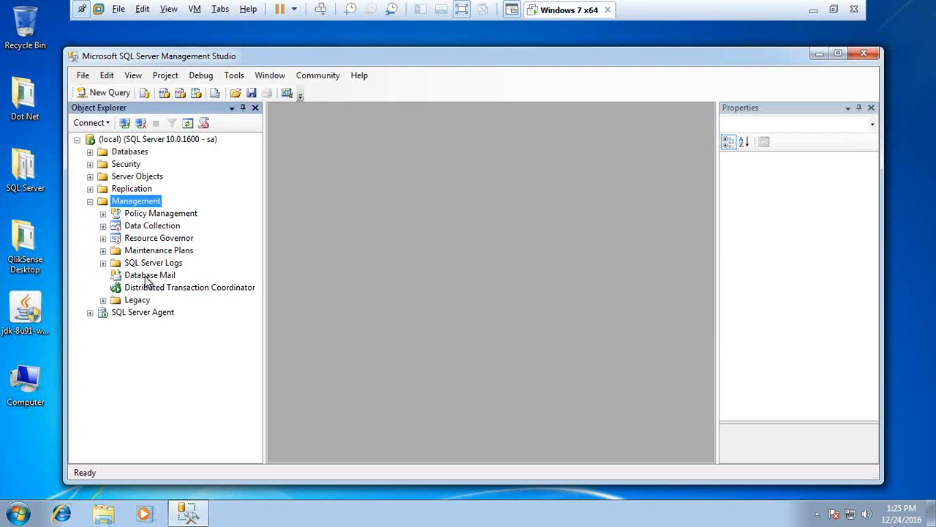
pyautogui.rightClick(147, 282)
pyautogui.click(138, 277)
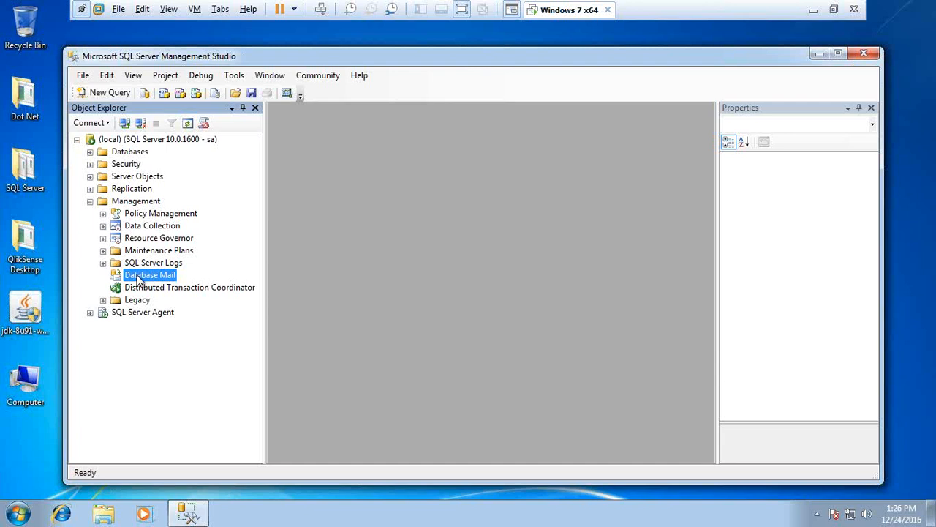
pyautogui.rightClick(136, 276)
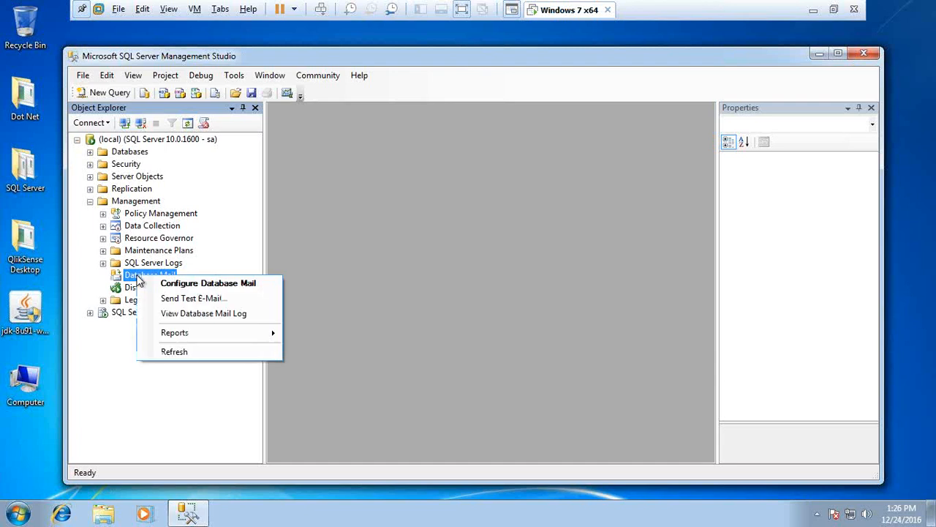
pyautogui.click(180, 286)
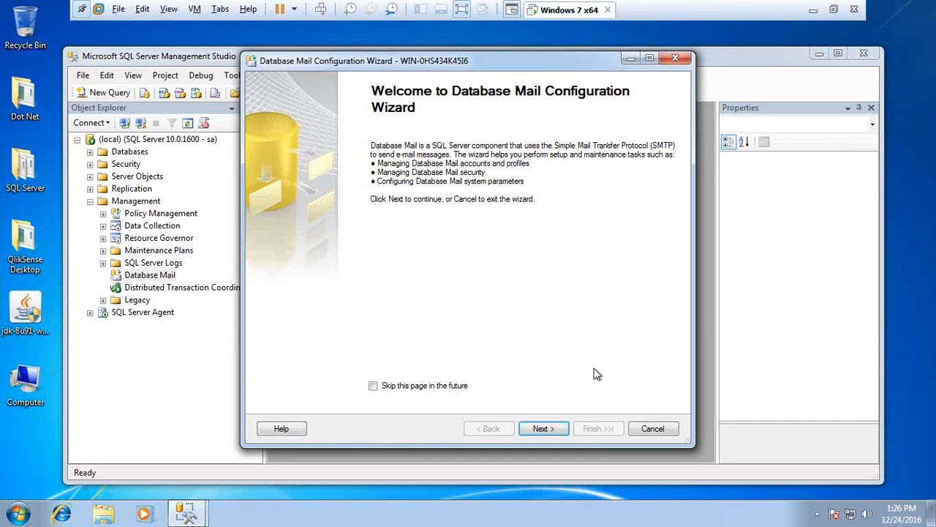
# Keep 'Set up Database Mail' selected and enter BispTestMail as the new profile name
pyautogui.click(544, 428)
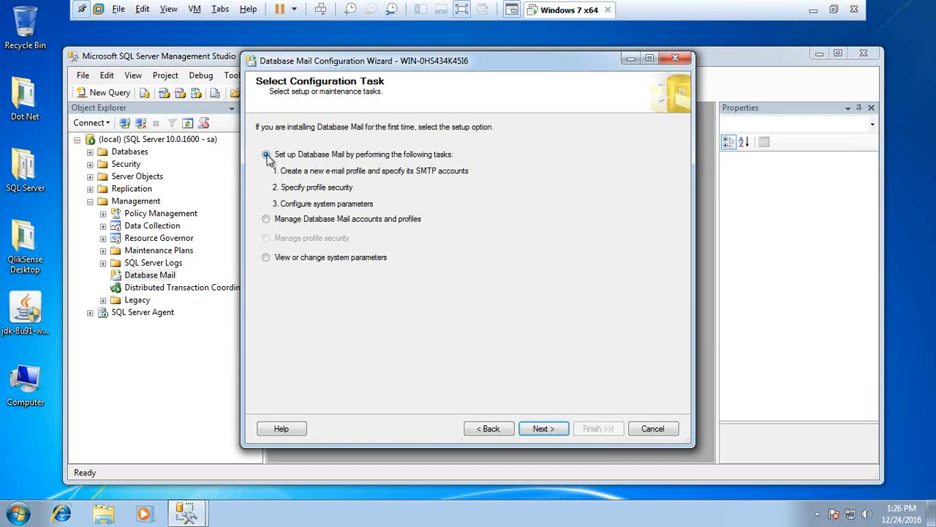
pyautogui.click(266, 219)
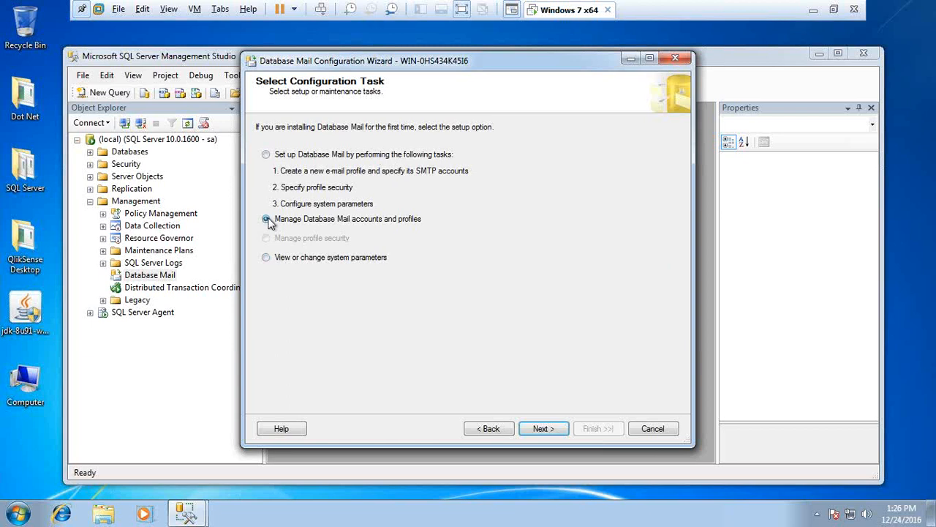
pyautogui.click(266, 155)
pyautogui.click(543, 429)
pyautogui.write('BispiTestMail')
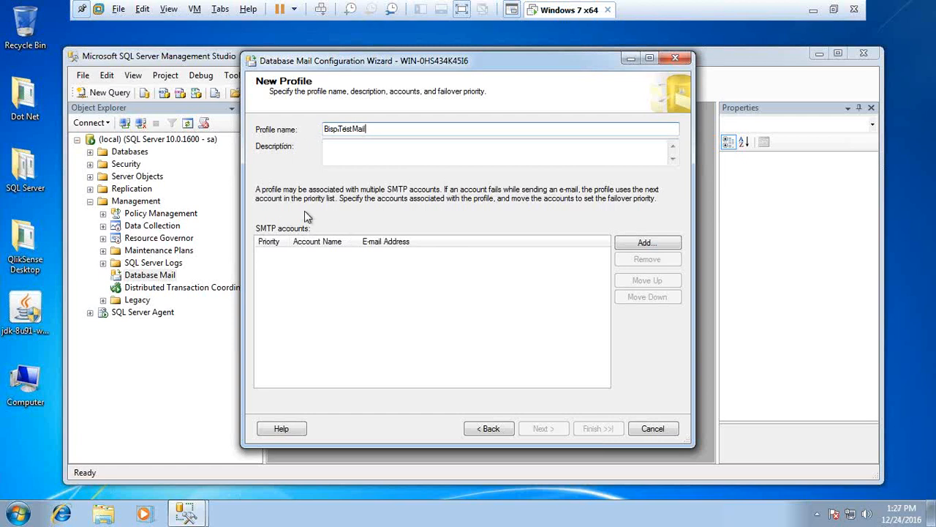
# Add account BispMail with the sender e-mail address and display name 'Bisp Test Mail'
pyautogui.click(641, 243)
pyautogui.write('BispMail')
pyautogui.click(446, 177)
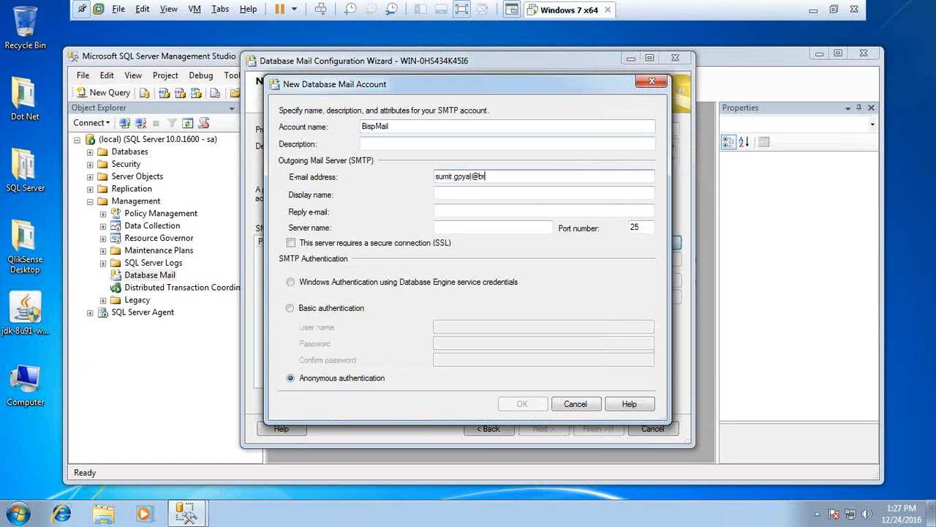
pyautogui.press('Tab')
pyautogui.write('Bus')
pyautogui.press('BackSpace')
pyautogui.press('BackSpace')
pyautogui.write('isp Test Mail')
pyautogui.press('Tab')
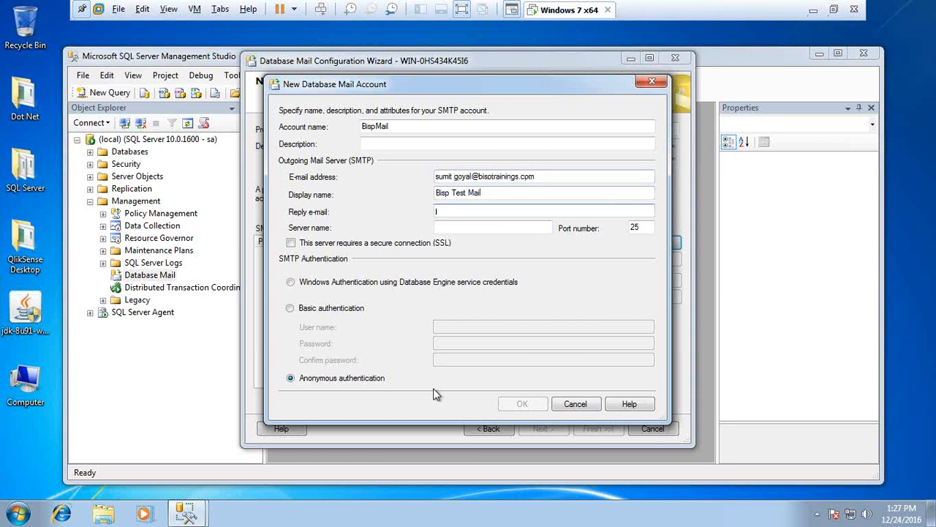
# Set the SMTP server to smtp.gmail.com, port 587, with SSL required
pyautogui.click(461, 226)
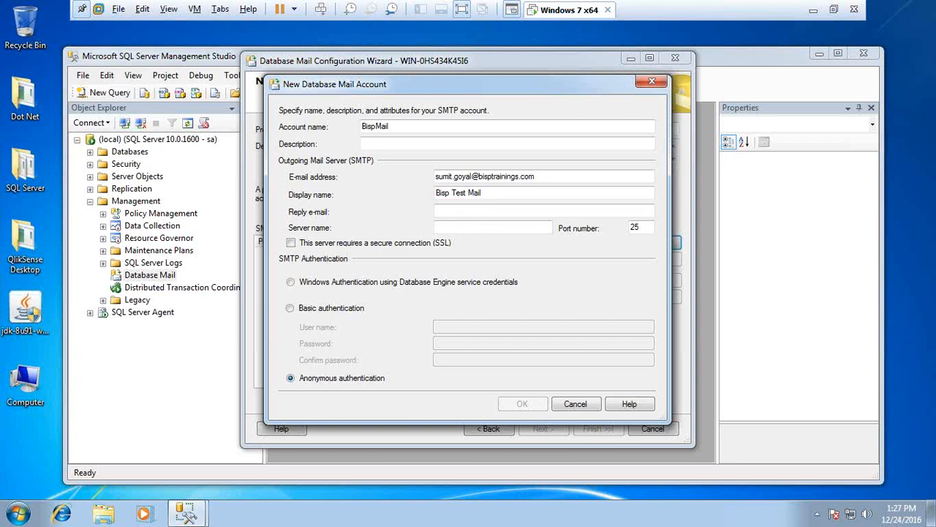
pyautogui.write('smtp.gmail.com')
pyautogui.press('Tab')
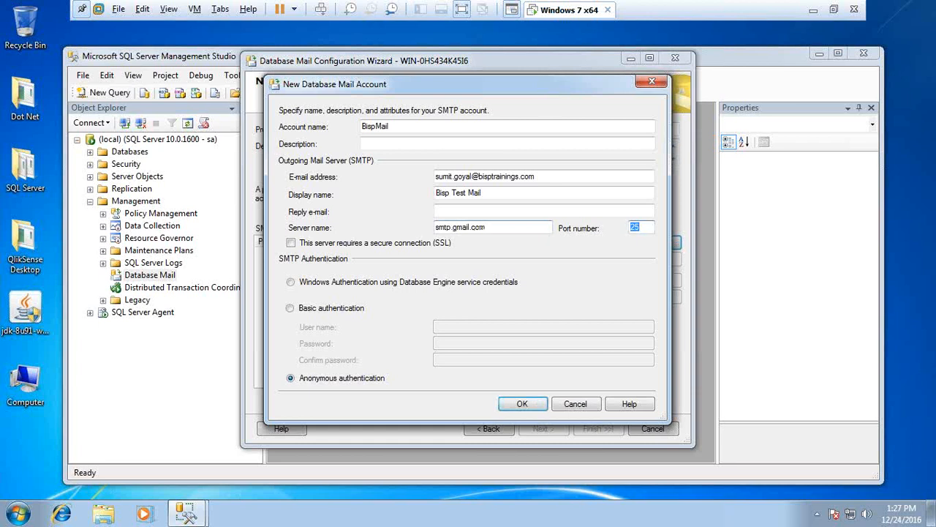
pyautogui.write('587')
pyautogui.click(292, 243)
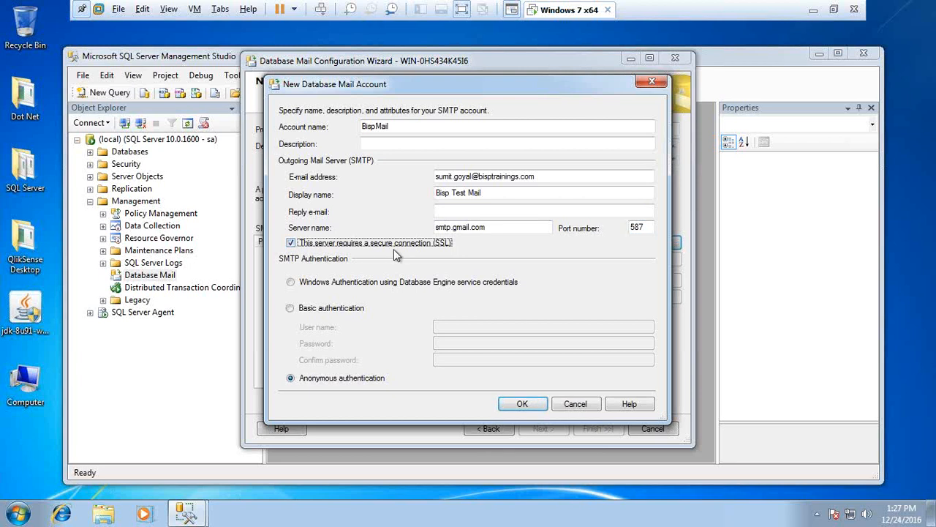
# Switch to Basic authentication and enter the Gmail user name, password and password confirmation
pyautogui.click(291, 308)
pyautogui.click(458, 326)
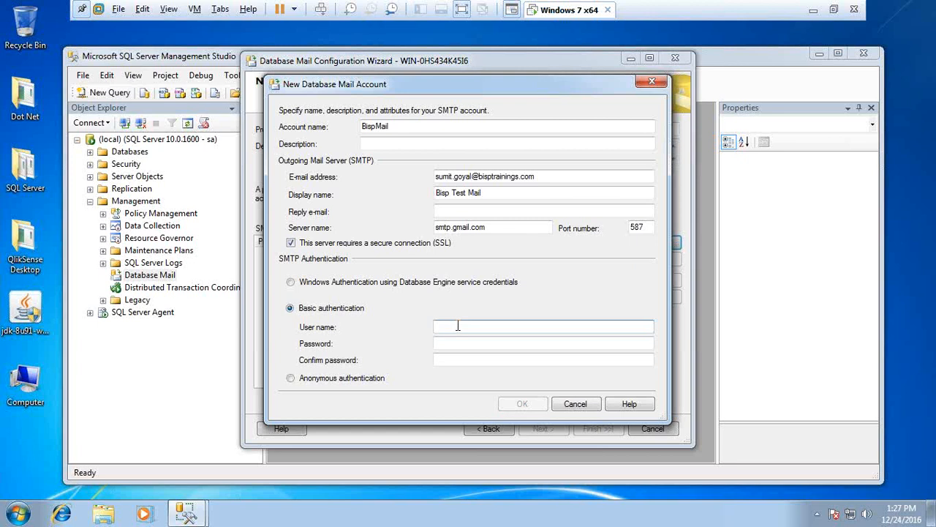
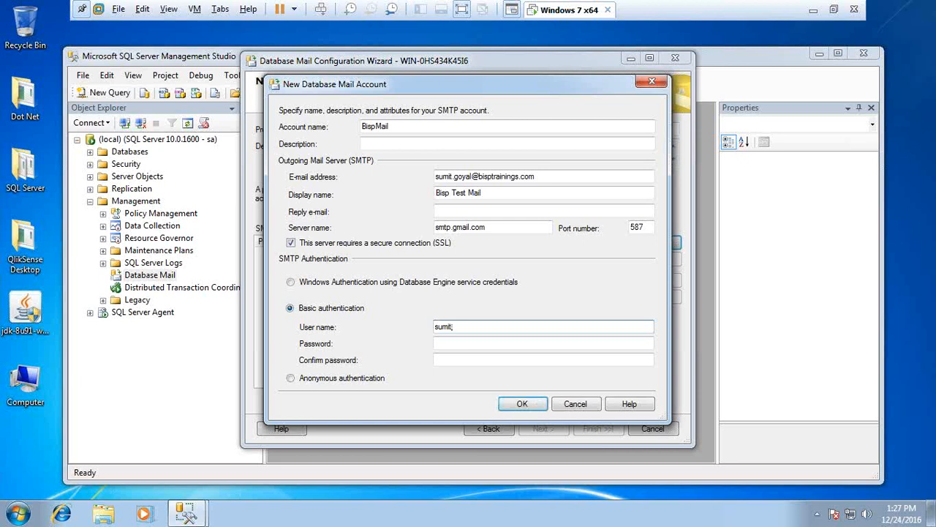
pyautogui.press('Tab')
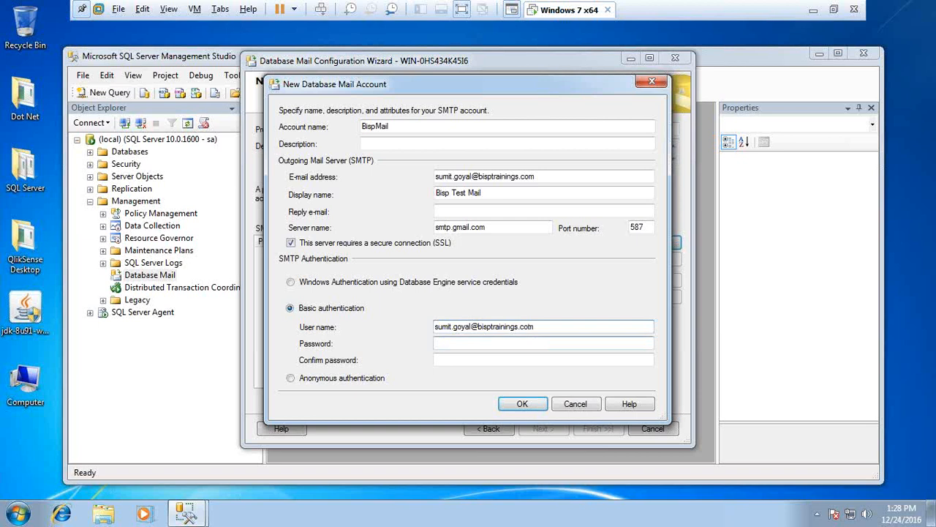
pyautogui.write('***************')
pyautogui.press('Tab')
pyautogui.write('*********')
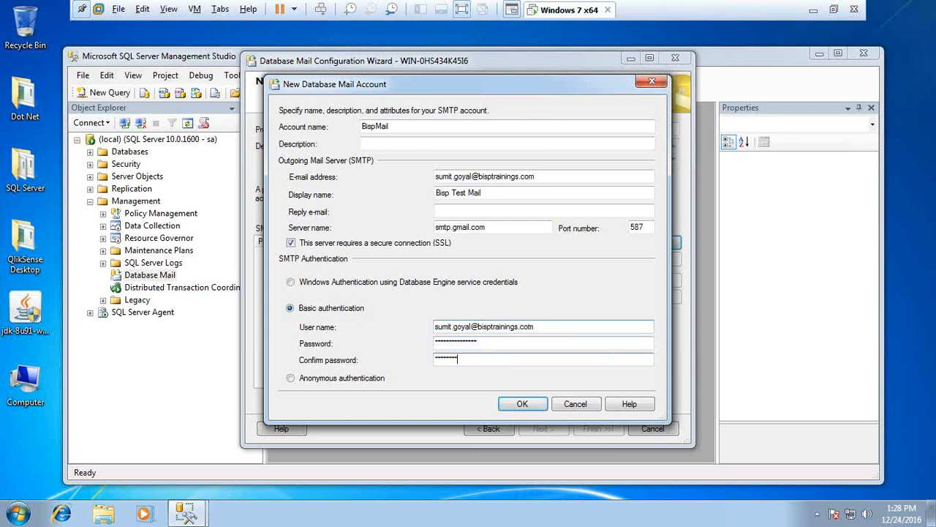
pyautogui.write('******')
# Save the BispMail account, accept default profile security and system parameters, finish, and close the wizard
pyautogui.click(537, 405)
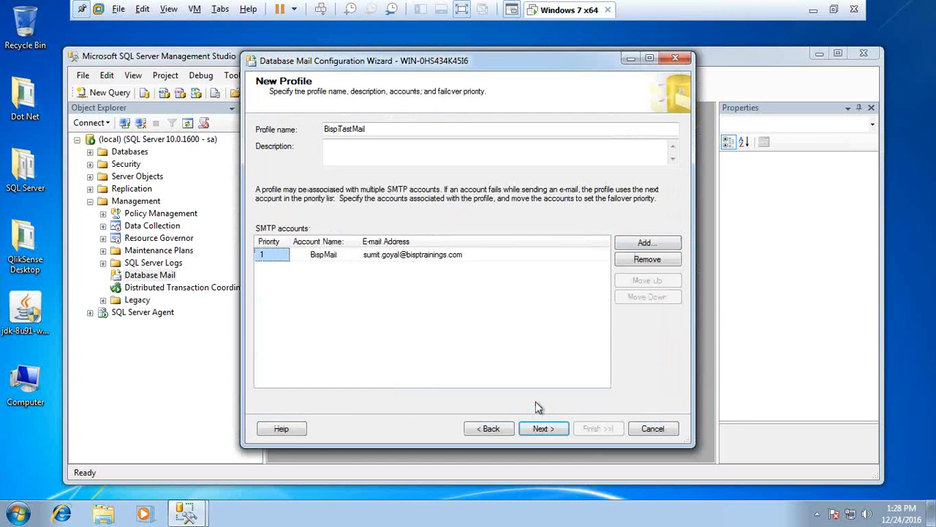
pyautogui.click(541, 432)
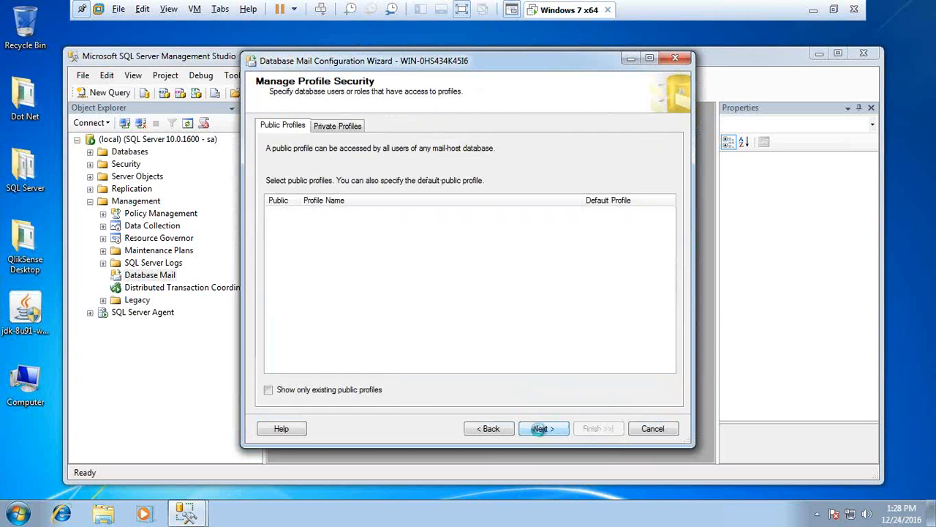
pyautogui.click(540, 431)
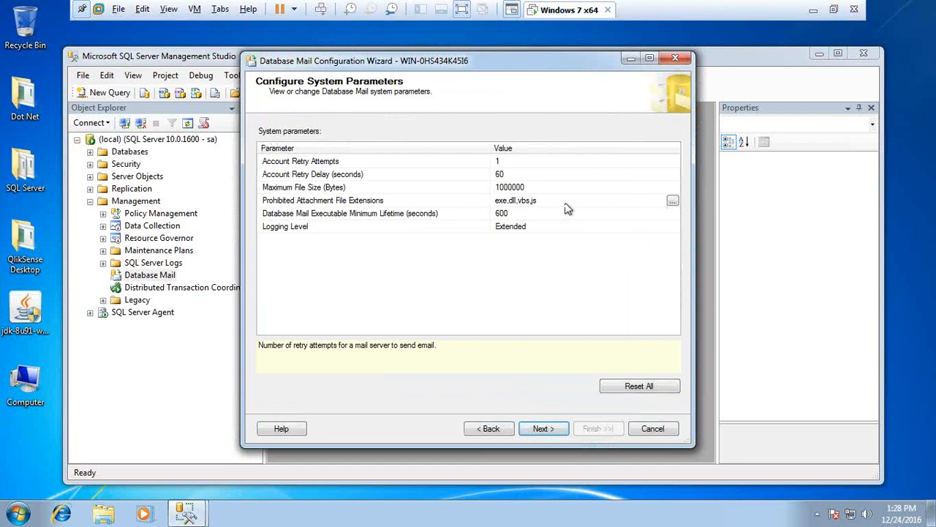
pyautogui.click(543, 430)
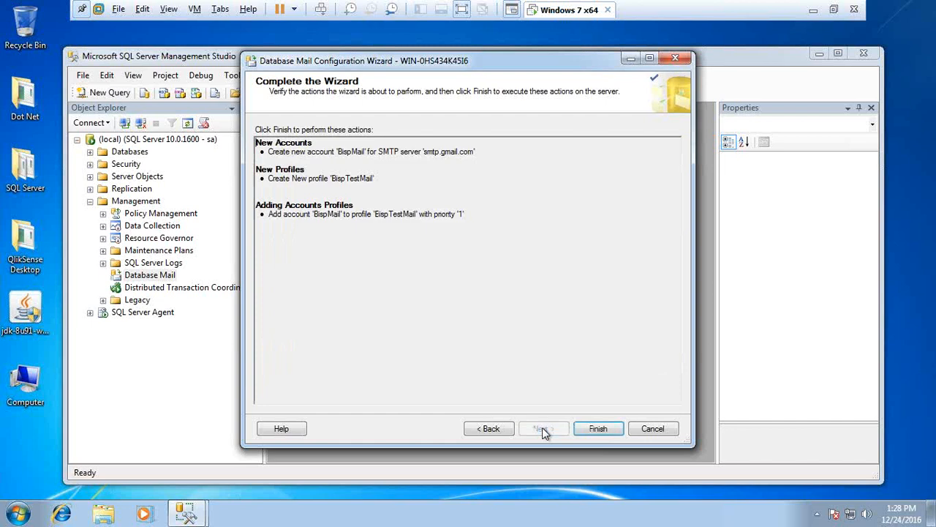
pyautogui.click(597, 428)
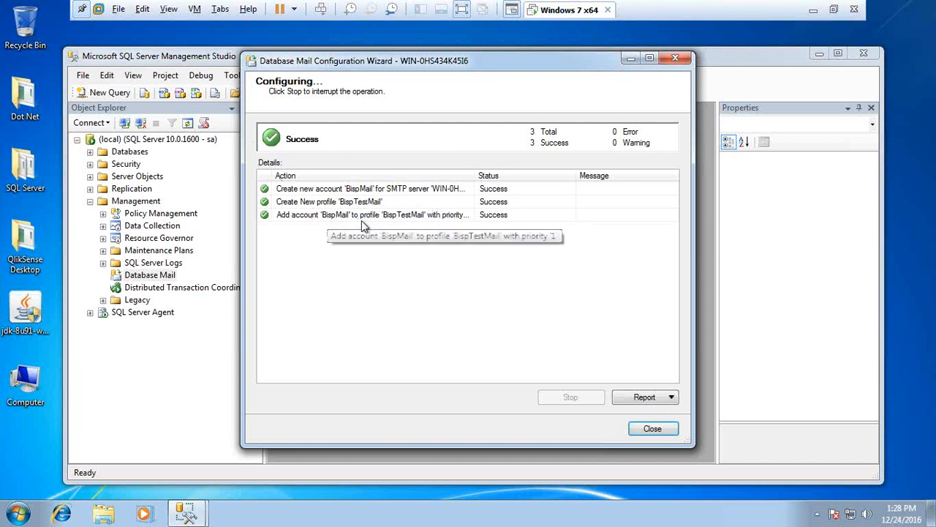
pyautogui.click(653, 429)
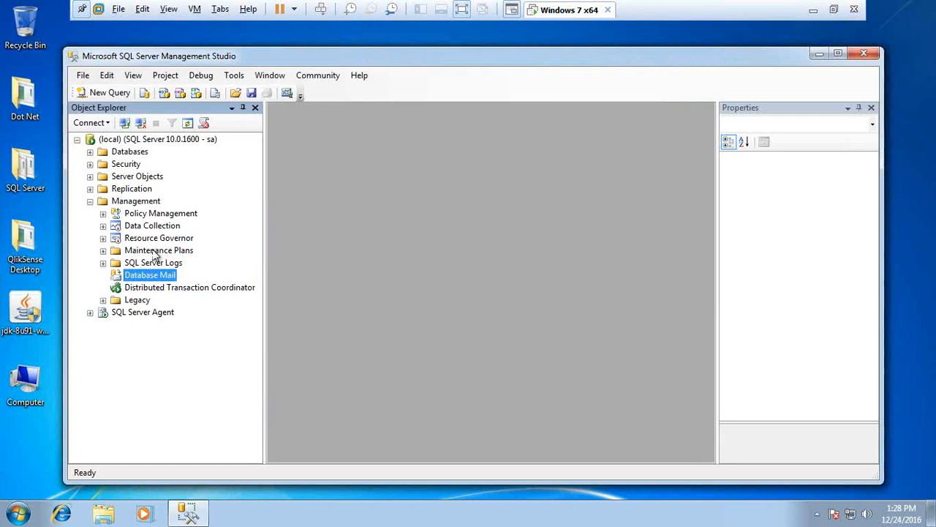
# Open Send Test E-Mail from Database Mail and enter the recipient's e-mail address
pyautogui.rightClick(140, 276)
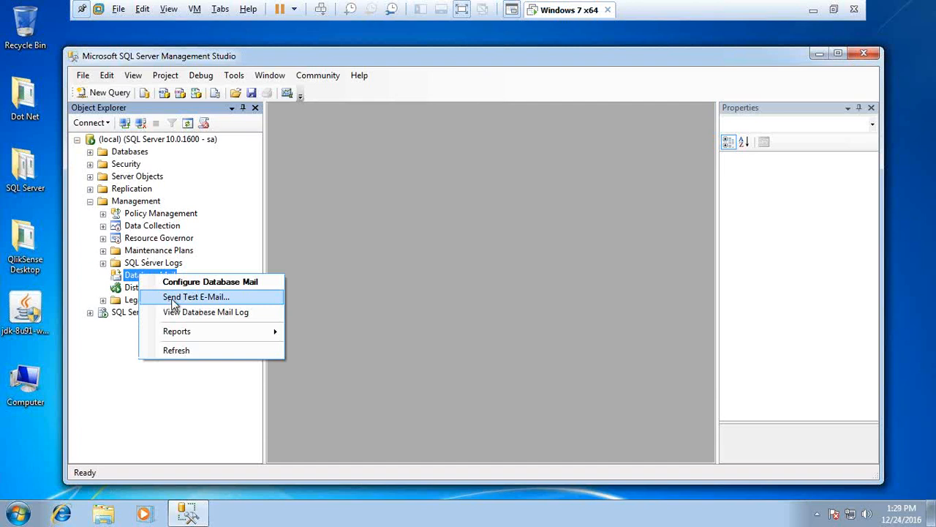
pyautogui.click(176, 297)
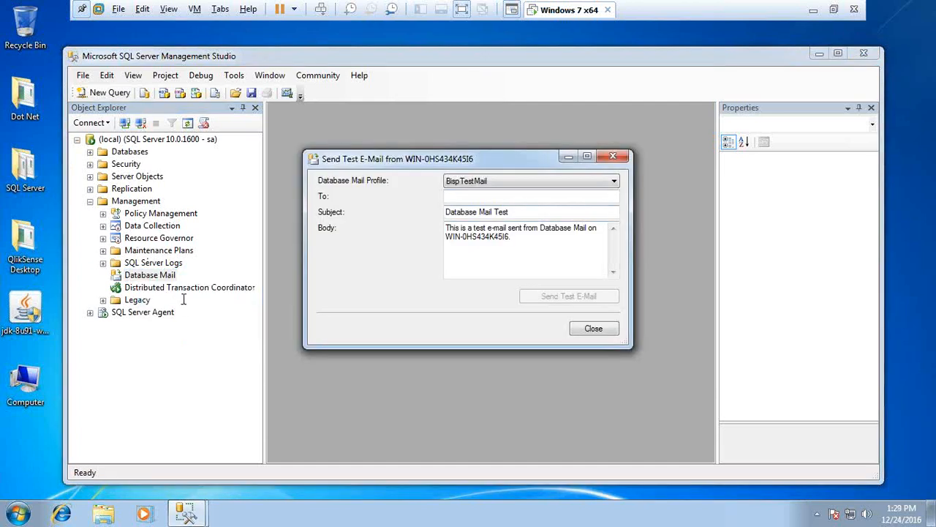
pyautogui.click(485, 194)
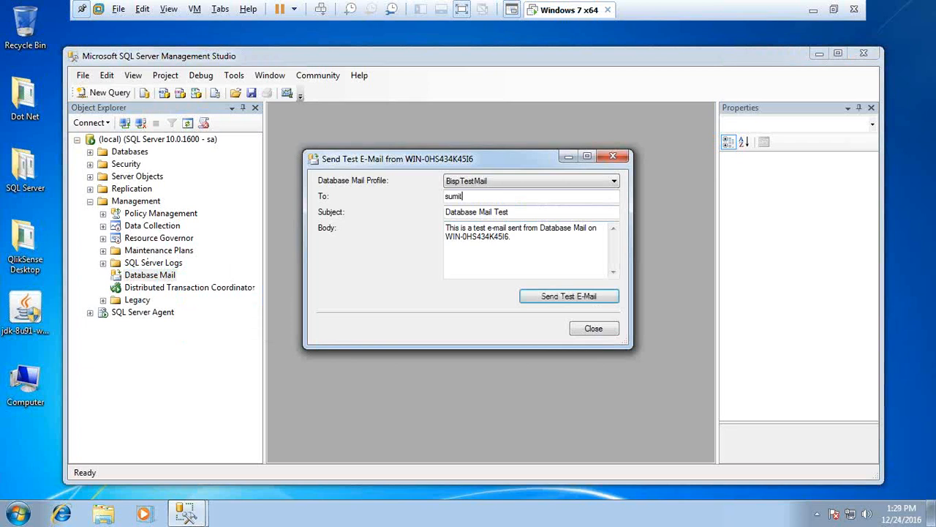
pyautogui.doubleClick(481, 196)
pyautogui.press('BackSpace')
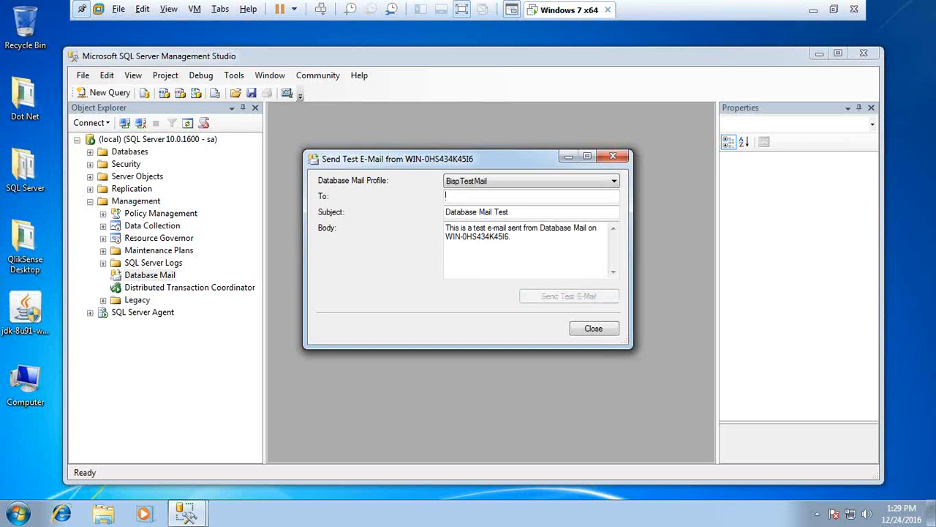
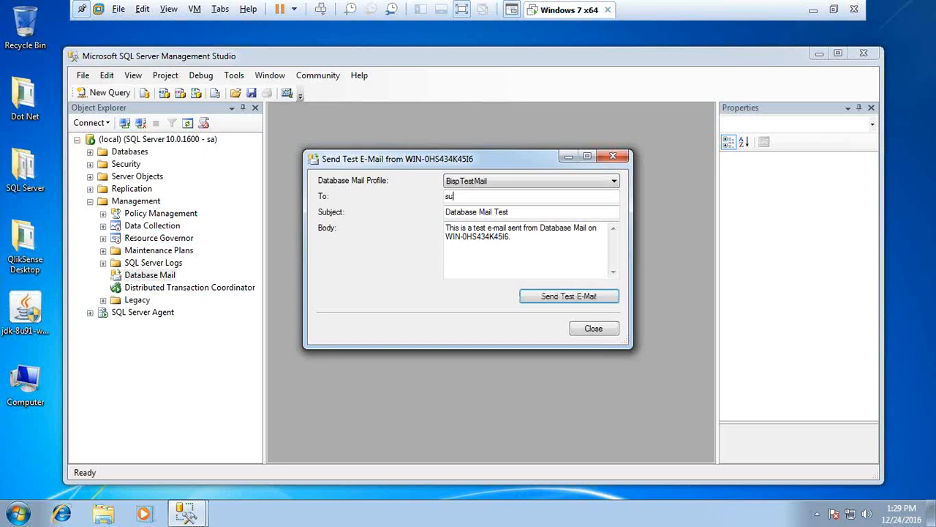
# End the body text with 'by BISP', send the test e-mail, and close the confirmation
pyautogui.moveTo(517, 241); pyautogui.dragTo(434, 240)
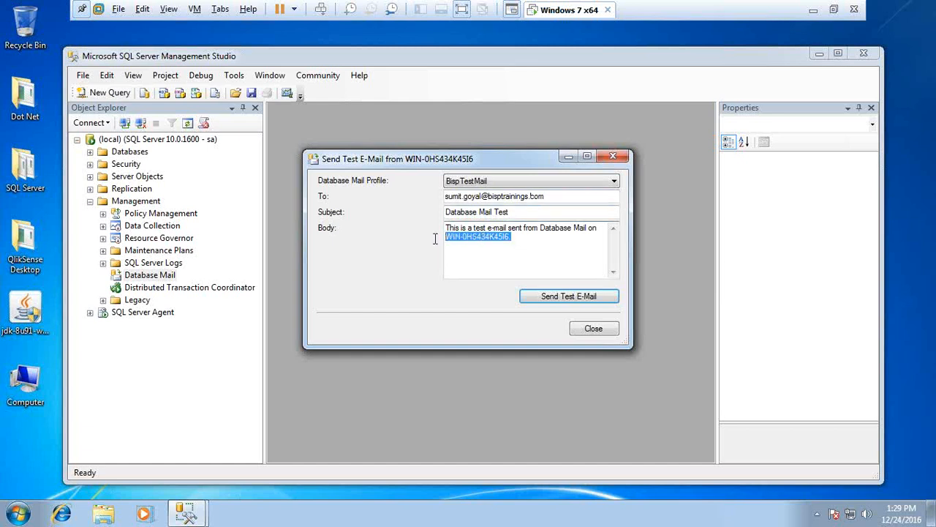
pyautogui.click(536, 236)
pyautogui.press('BackSpace')
pyautogui.write('by BISP')
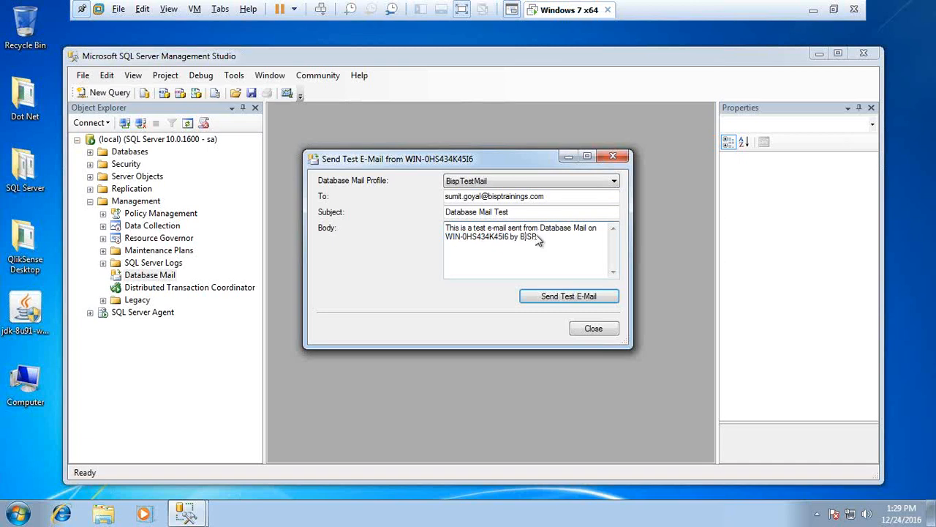
pyautogui.click(555, 295)
pyautogui.click(483, 329)
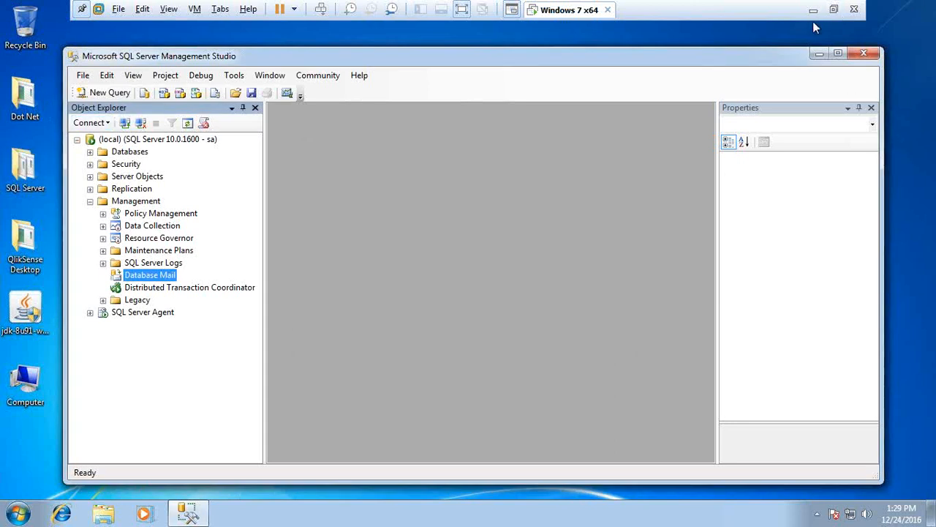
# Open the 'Database Mail Test' message in Gmail and check its subject and sender address
pyautogui.press('super')
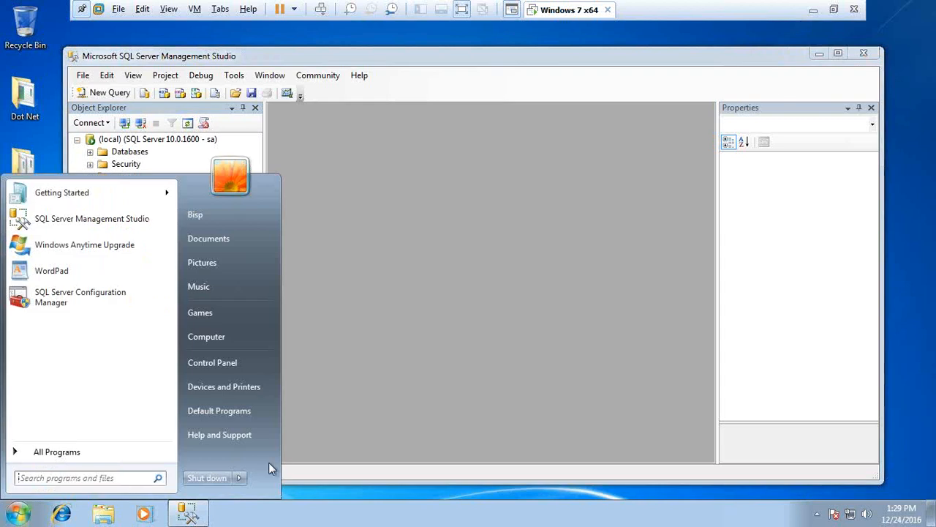
pyautogui.click(520, 295)
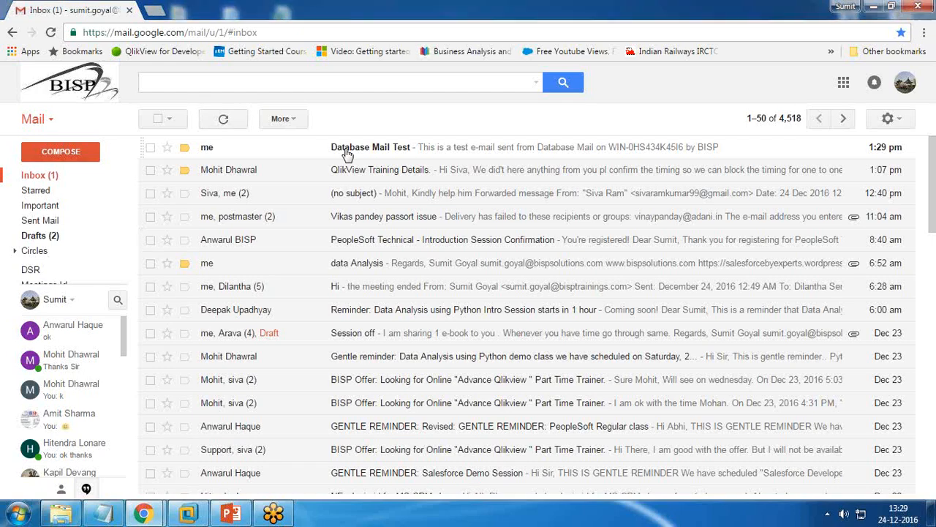
pyautogui.click(348, 152)
pyautogui.moveTo(144, 151); pyautogui.dragTo(362, 184)
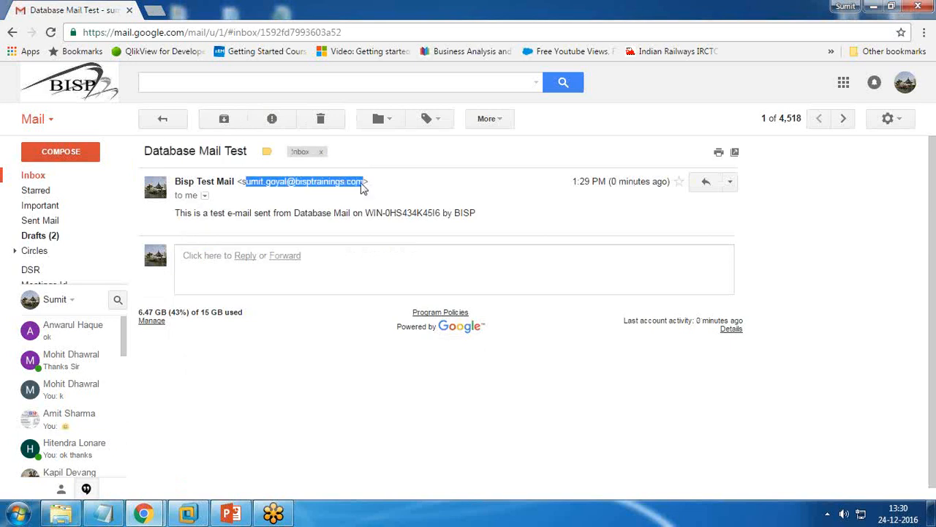
pyautogui.click(361, 183)
pyautogui.moveTo(241, 182); pyautogui.dragTo(365, 182)
pyautogui.click(787, 393)
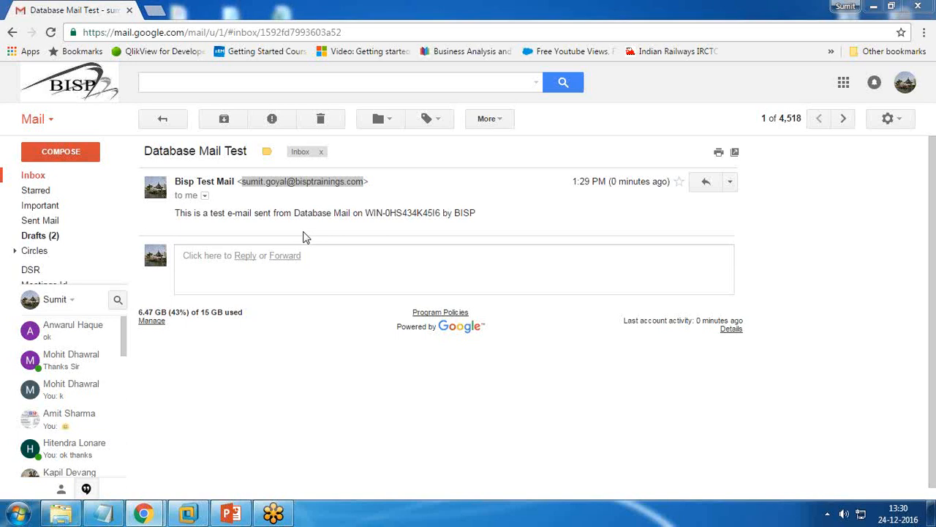
# In a new query, run 'sp_helptext sp_send_dbmail' against master, which returns error Msg 15009
pyautogui.click(189, 517)
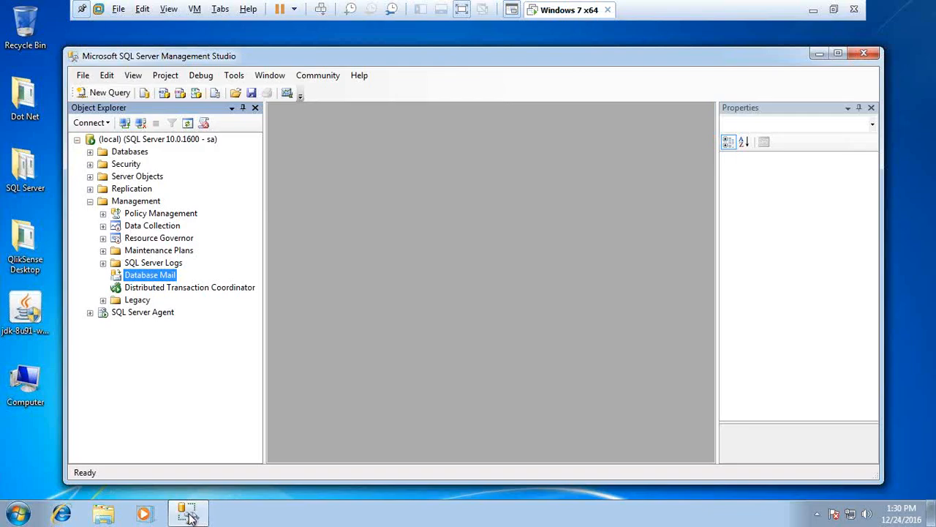
pyautogui.click(93, 91)
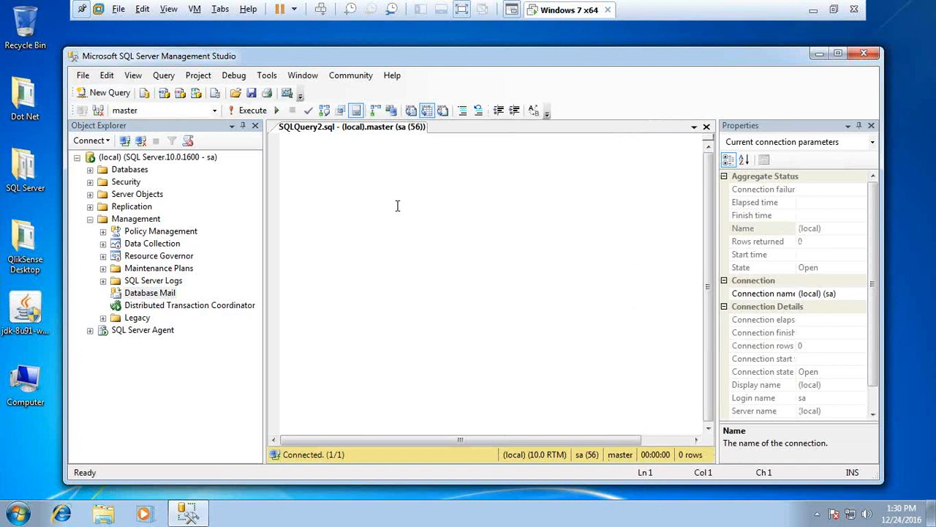
pyautogui.write('sp_help')
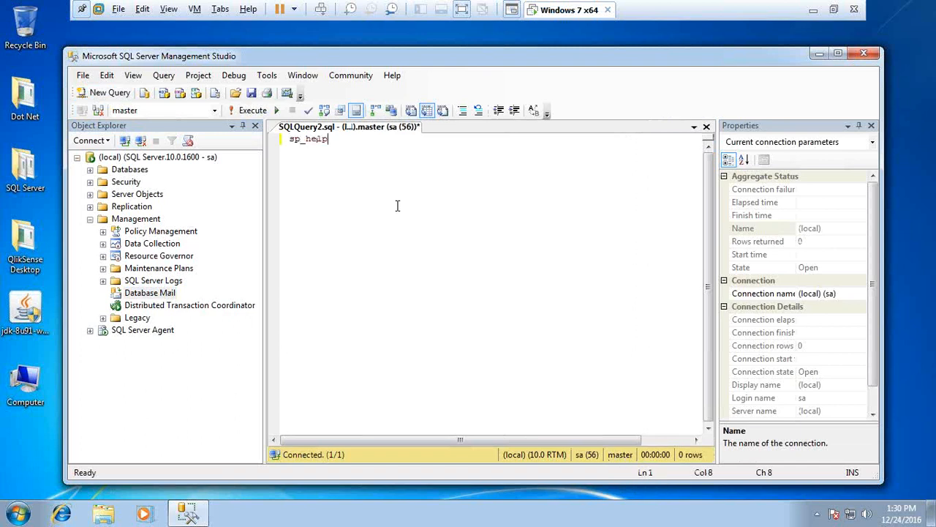
pyautogui.write('text')
pyautogui.write(' sp')
pyautogui.write('-send')
pyautogui.press('BackSpace')
pyautogui.press('BackSpace')
pyautogui.press('BackSpace')
pyautogui.press('BackSpace')
pyautogui.press('BackSpace')
pyautogui.write('_s')
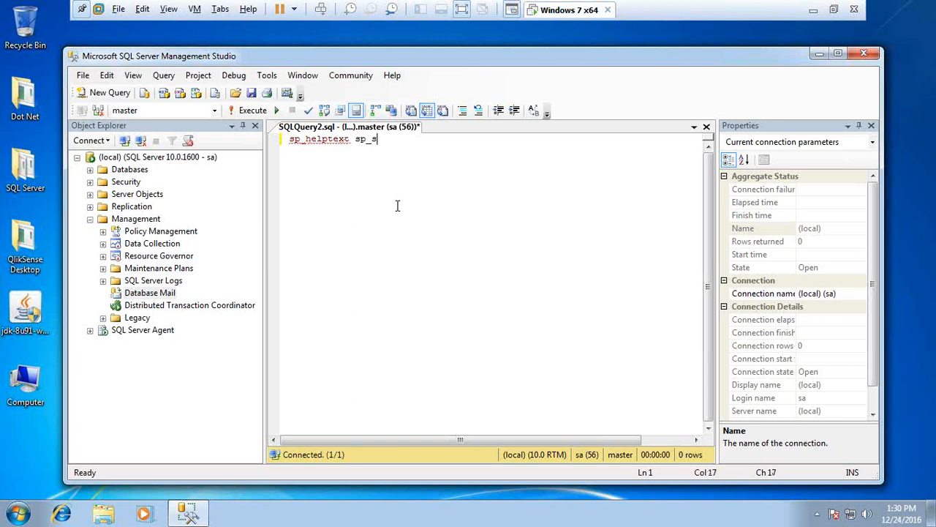
pyautogui.write('end_dbmail')
pyautogui.hotkey('ctrl', 'a')
pyautogui.press('F5')
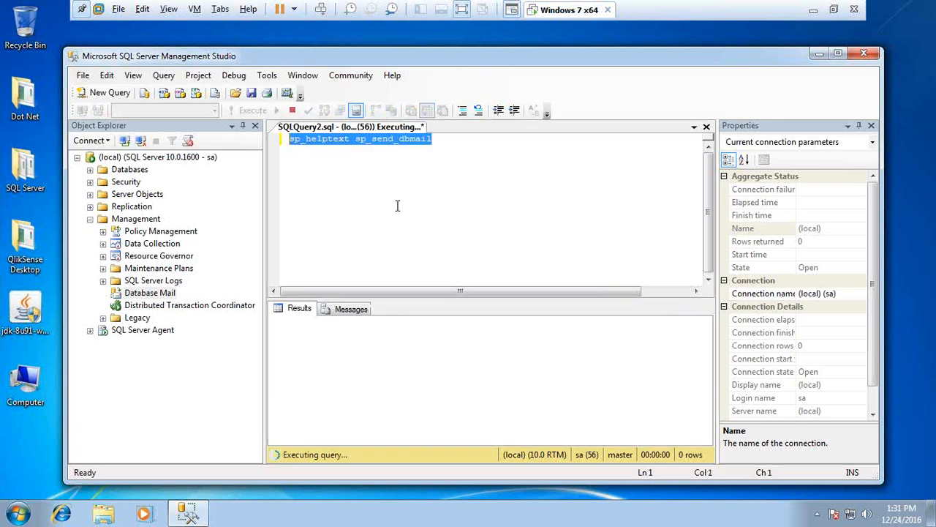
pyautogui.click(345, 152)
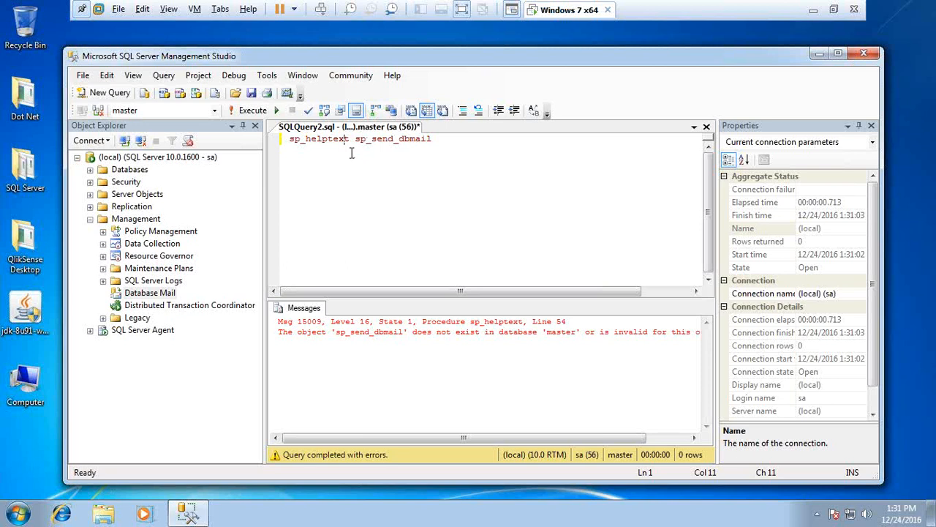
# Insert a blank line above the sp_helptext query
pyautogui.press('super')
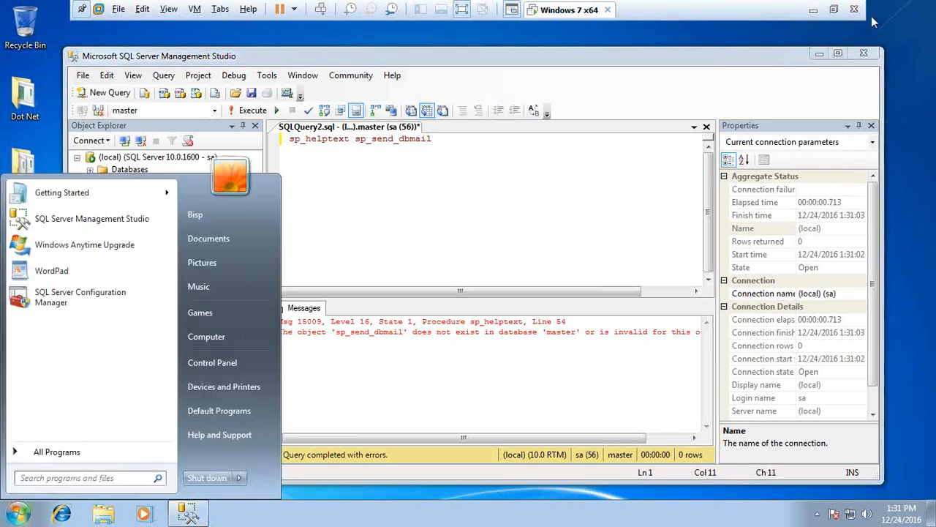
pyautogui.click(835, 10)
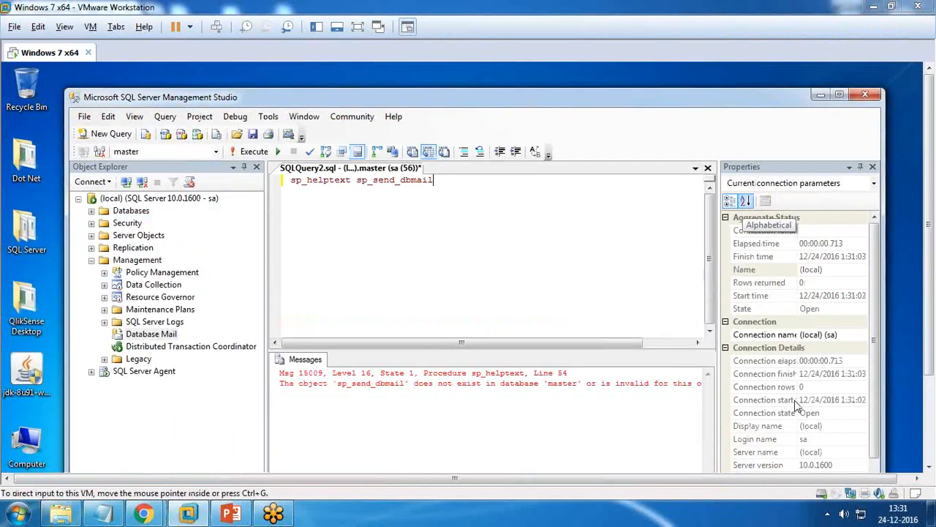
pyautogui.click(360, 27)
pyautogui.press('Home')
pyautogui.press('Return')
pyautogui.press('Up')
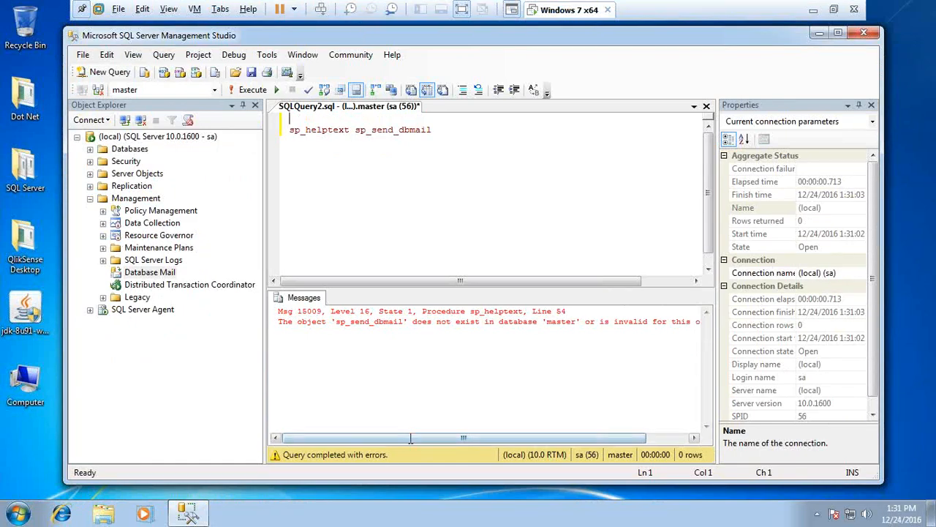
pyautogui.moveTo(355, 130); pyautogui.dragTo(433, 131)
pyautogui.click(321, 119)
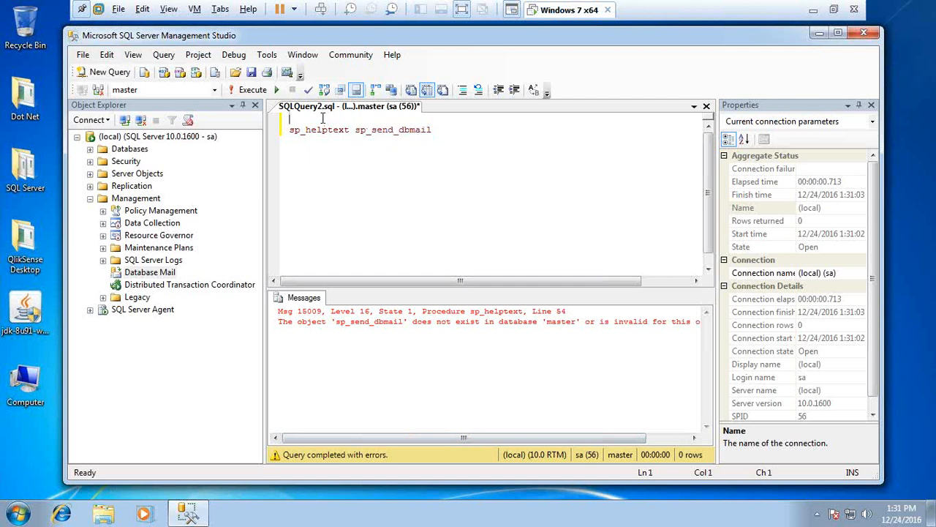
# Run 'use msdb', then rerun sp_helptext to show sp_send_dbmail's 509-line definition
pyautogui.write('use msdb')
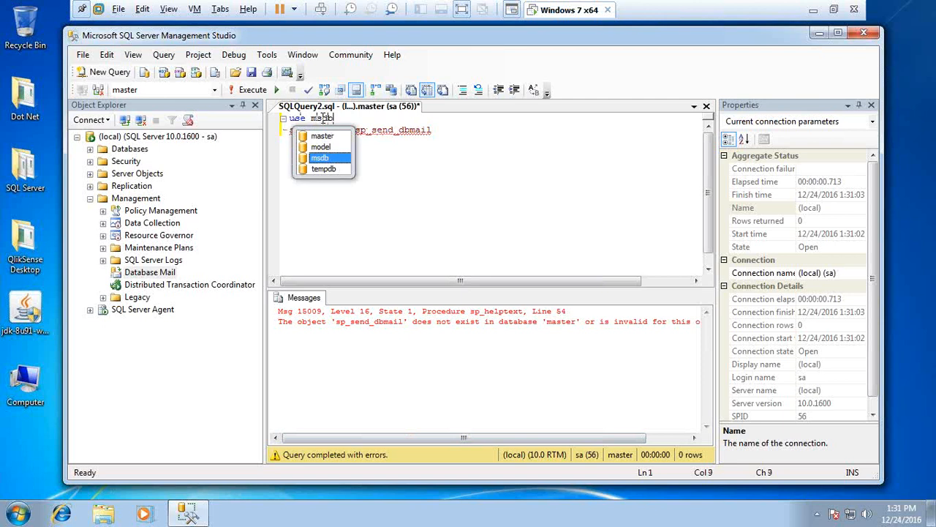
pyautogui.hotkey('shift', 'Home')
pyautogui.press('Home')
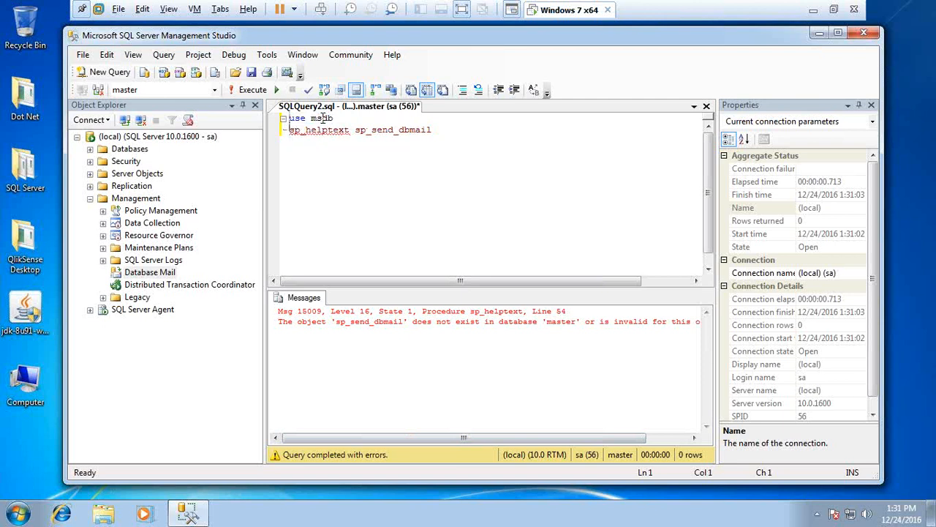
pyautogui.hotkey('shift', 'End')
pyautogui.press('F5')
pyautogui.moveTo(433, 130); pyautogui.dragTo(280, 133)
pyautogui.press('F5')
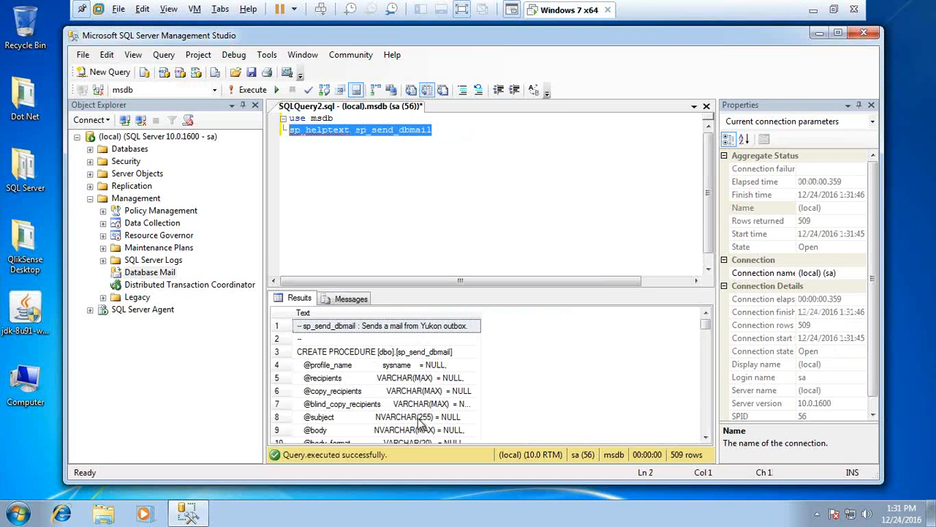
pyautogui.moveTo(706, 328)
pyautogui.mouseDown()
pyautogui.moveTo(707, 435)
pyautogui.moveTo(706, 327)
pyautogui.mouseUp()
# Add a new line 'Exec msdb.dbo.sp_send_dbmail' using IntelliSense suggestions
pyautogui.press('End')
pyautogui.press('Return')
pyautogui.press('Return')
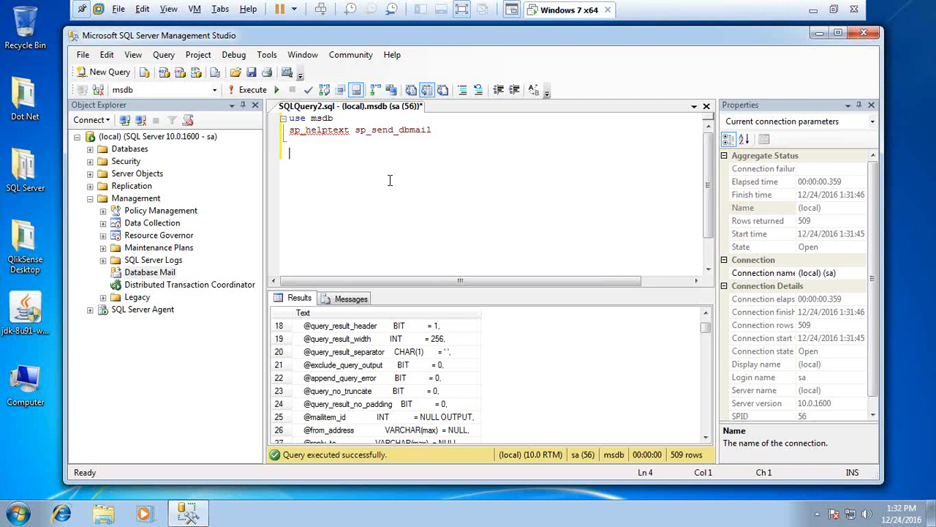
pyautogui.write('Exec m')
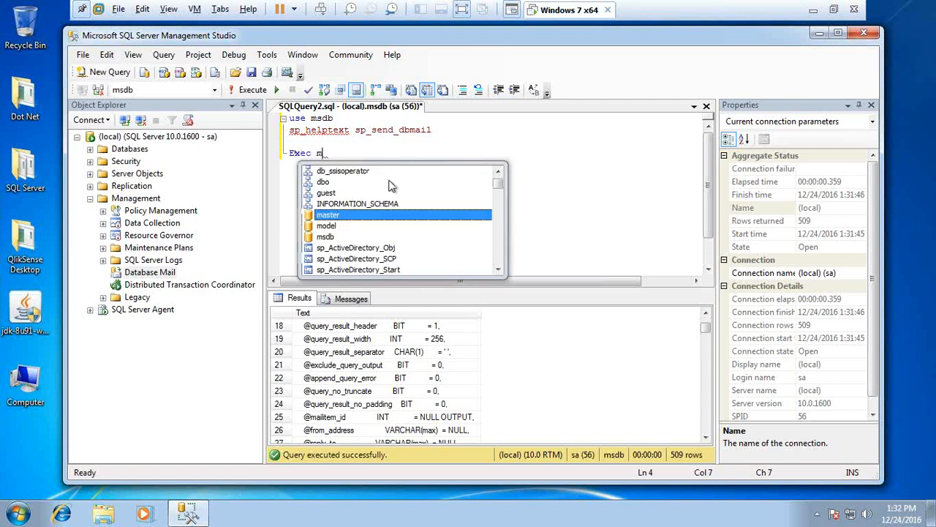
pyautogui.write('sdb.')
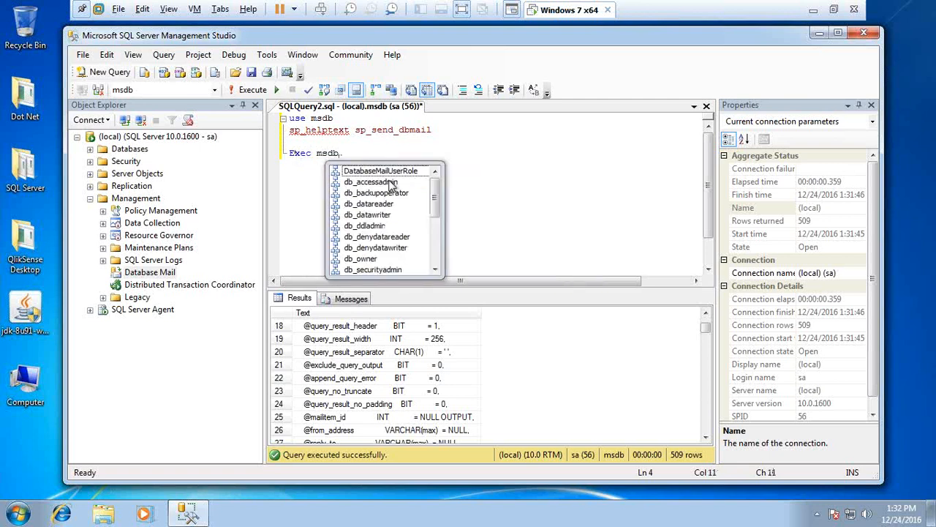
pyautogui.write('dbo')
pyautogui.press('Escape')
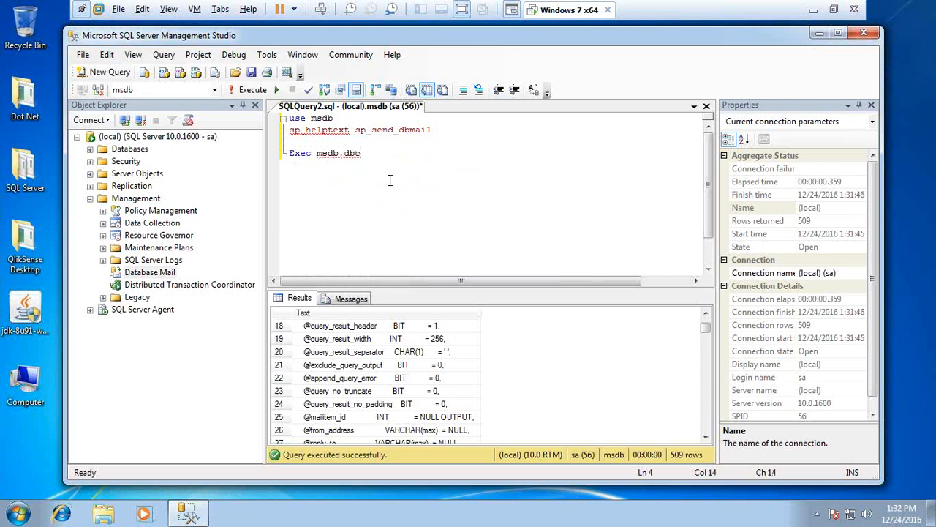
pyautogui.write('.sp')
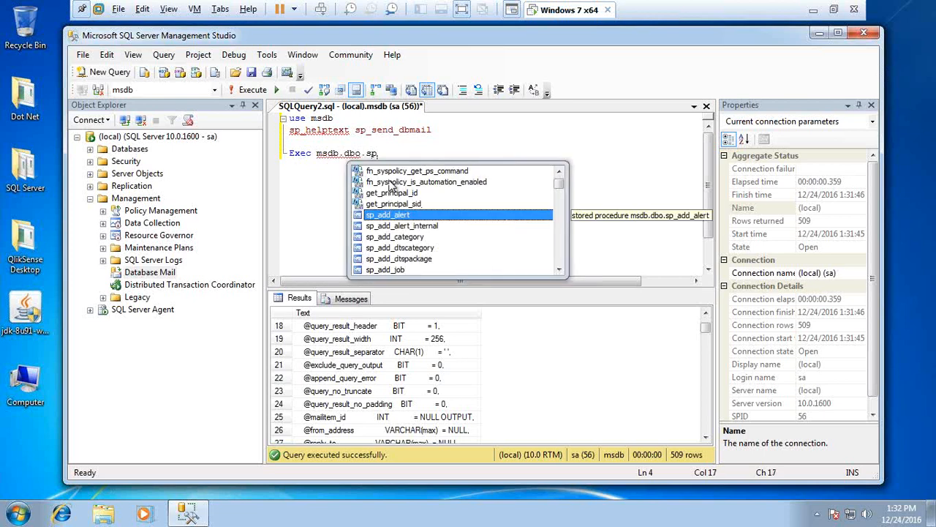
pyautogui.write('_se')
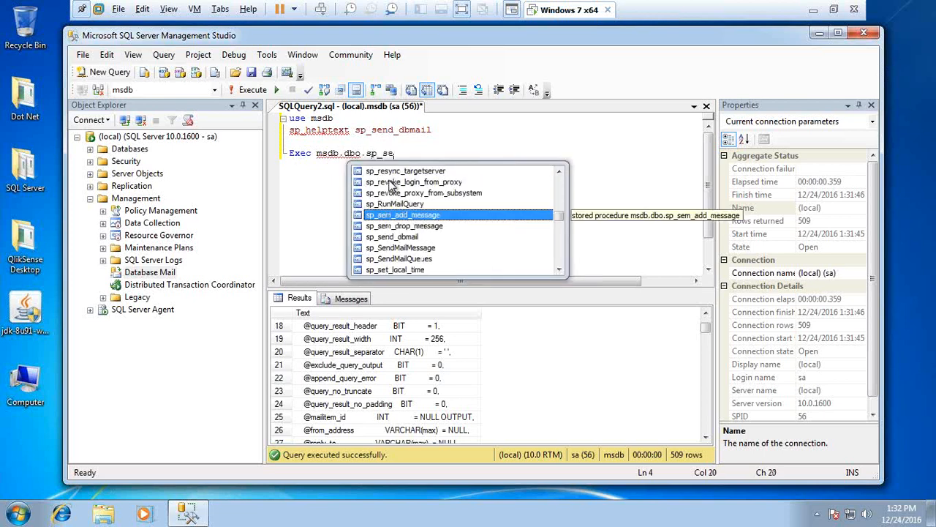
pyautogui.press('Down')
pyautogui.press('Down')
pyautogui.press('Tab')
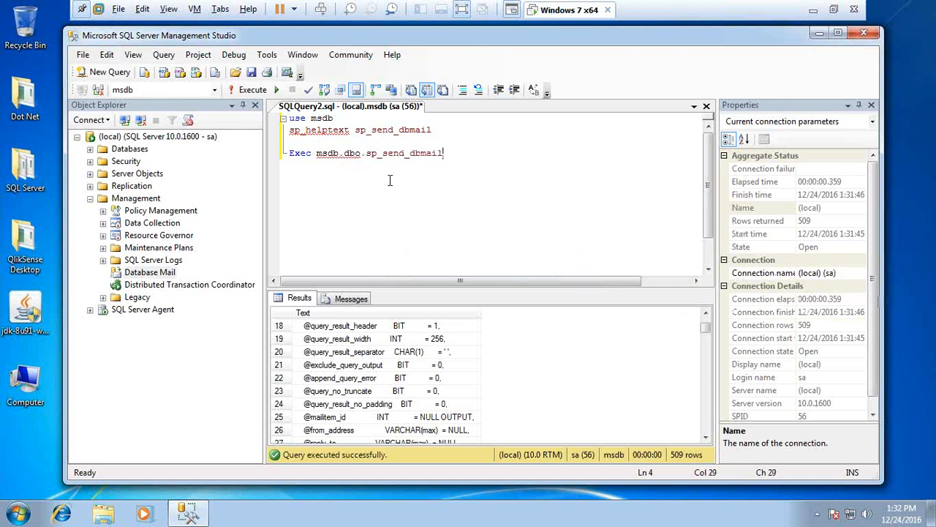
pyautogui.press('Return')
pyautogui.press('Tab')
pyautogui.press('Tab')
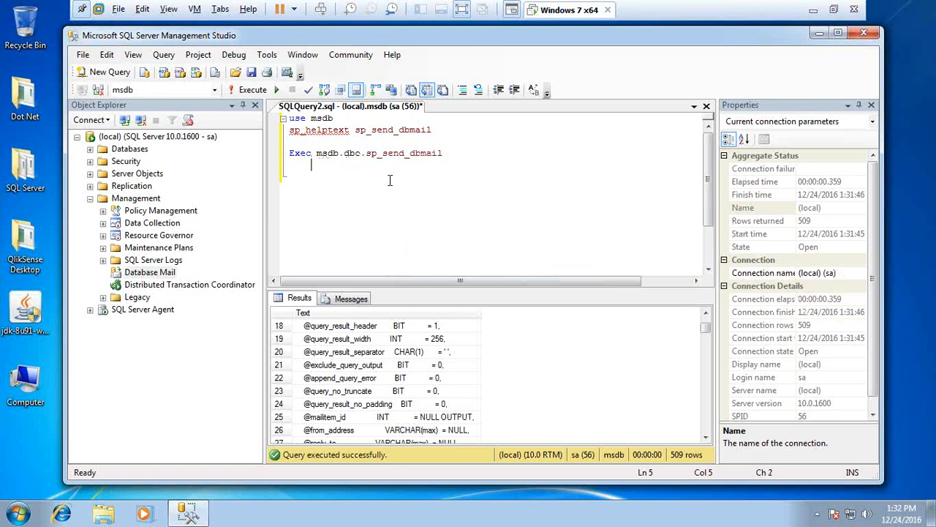
pyautogui.write('@')
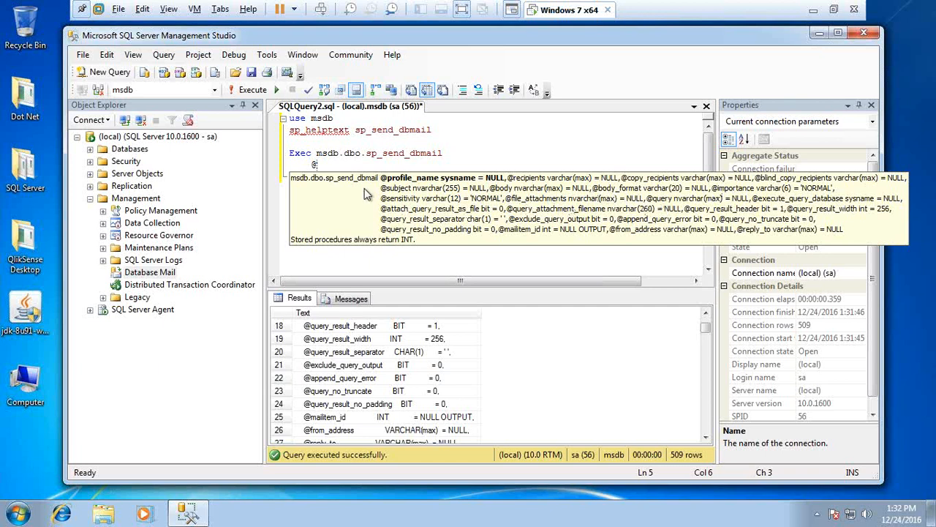
pyautogui.click(359, 164)
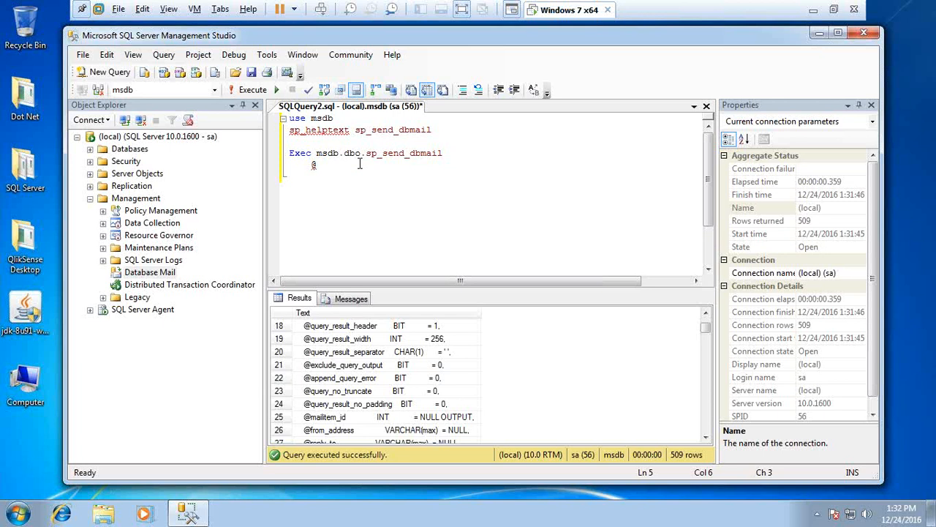
pyautogui.write('pro')
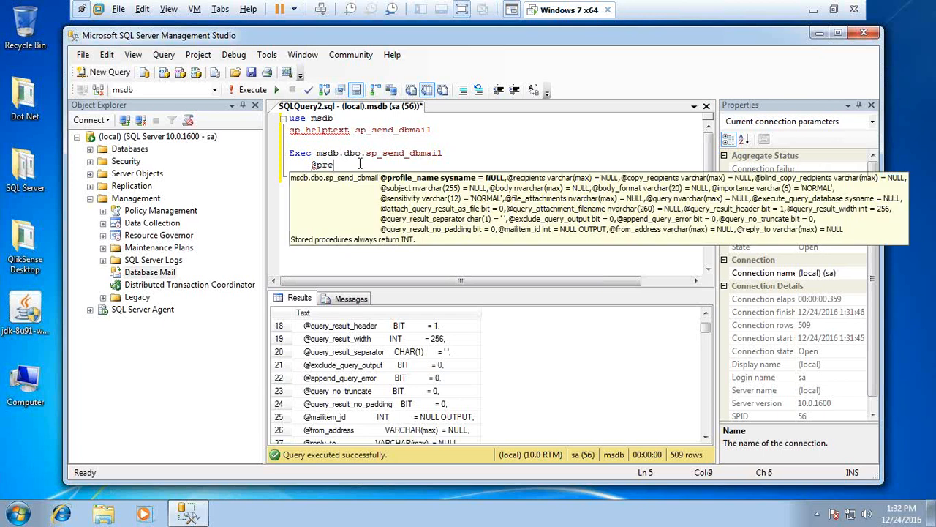
pyautogui.press('Return')
pyautogui.press('BackSpace')
pyautogui.press('BackSpace')
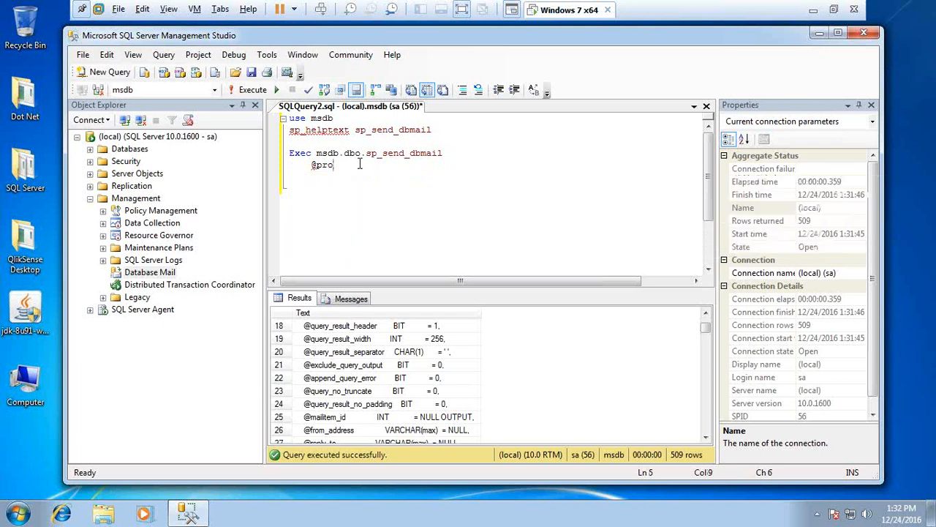
pyautogui.write('ofil')
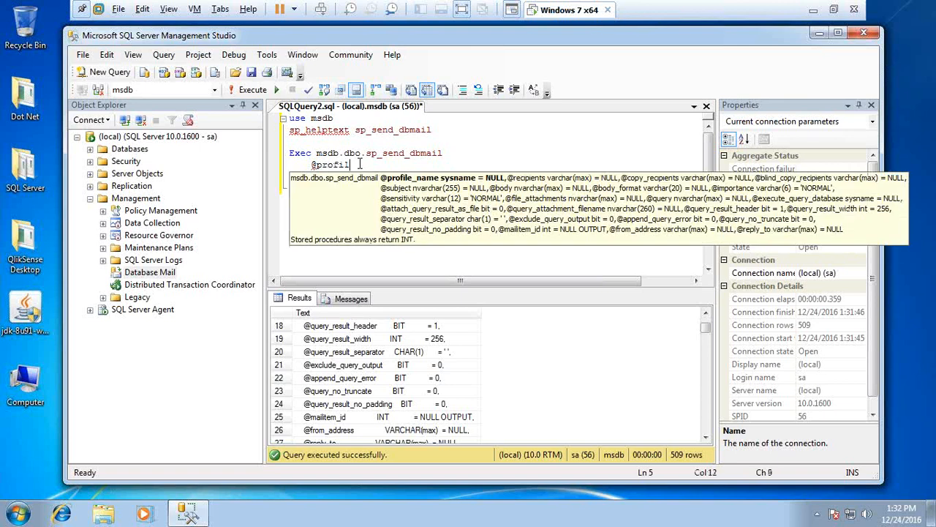
pyautogui.write("e_name='Bisp")
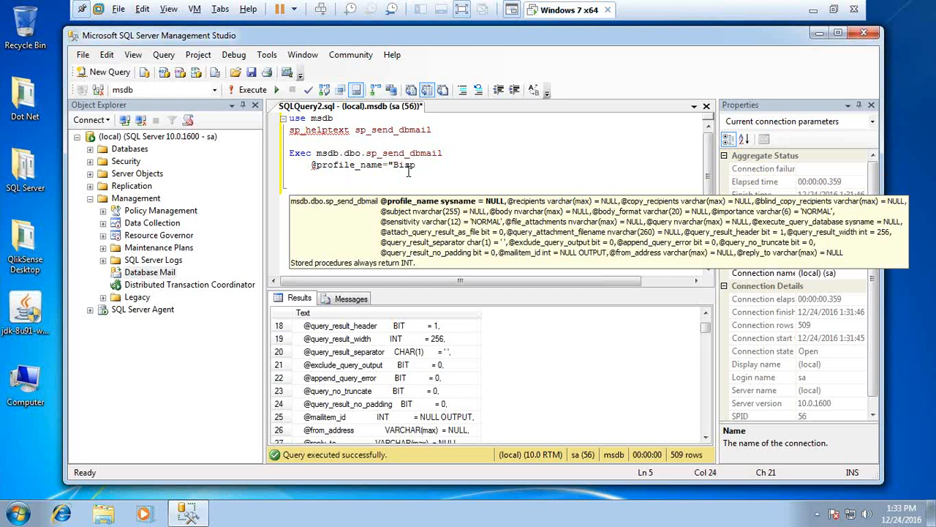
pyautogui.rightClick(152, 274)
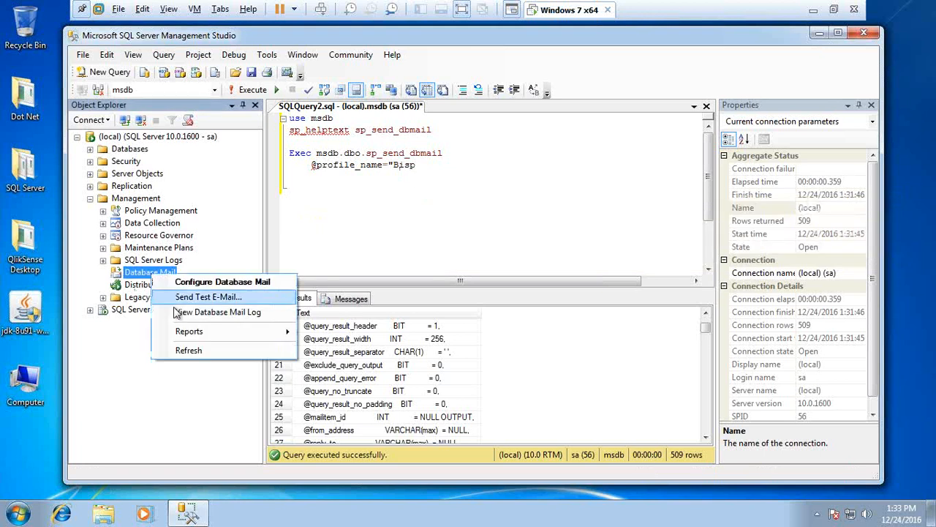
pyautogui.click(188, 282)
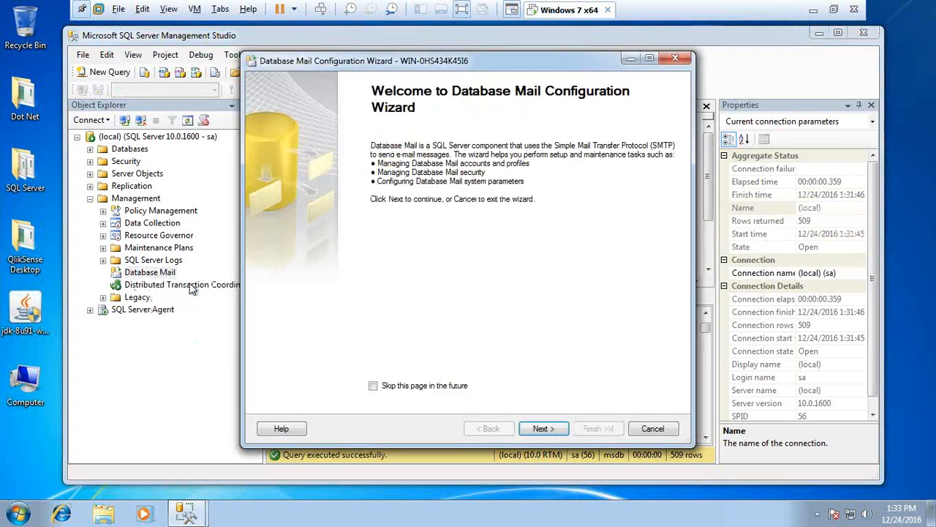
pyautogui.click(551, 431)
pyautogui.click(267, 220)
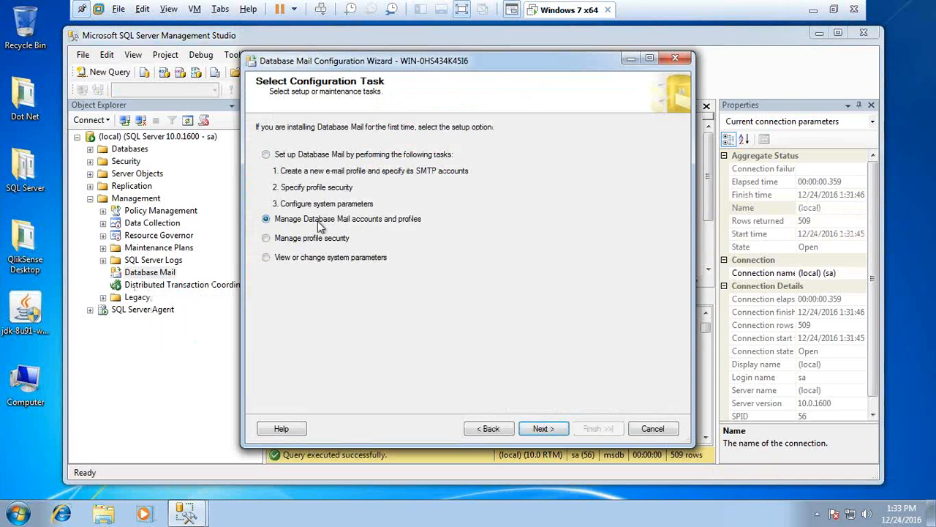
pyautogui.click(545, 430)
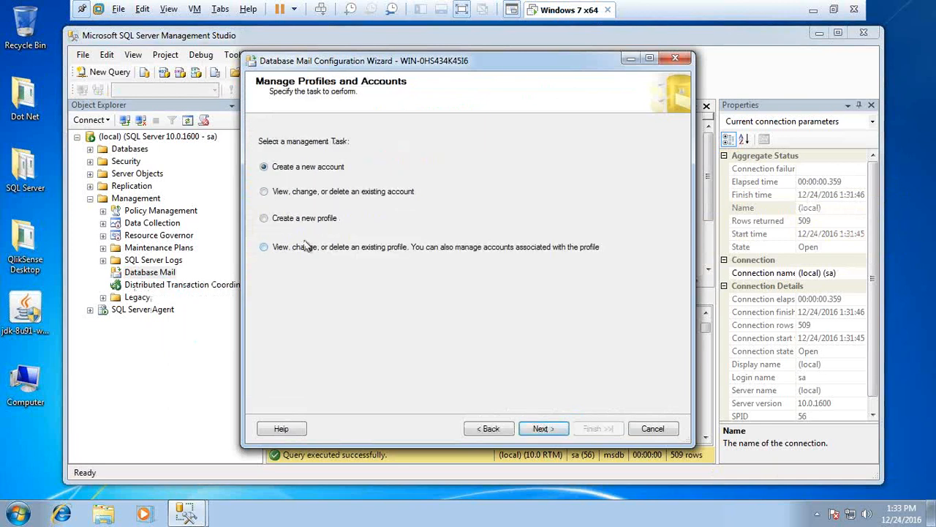
pyautogui.click(264, 193)
pyautogui.click(268, 248)
pyautogui.click(539, 428)
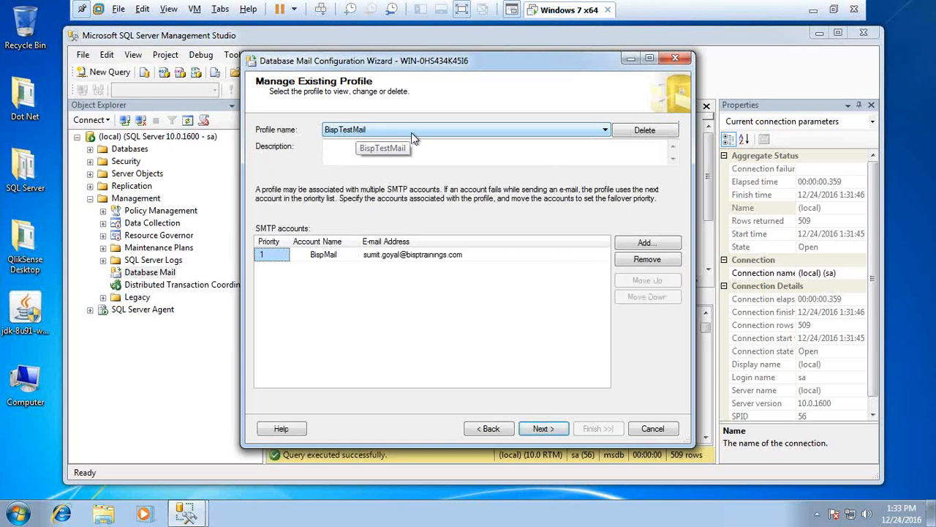
pyautogui.click(676, 58)
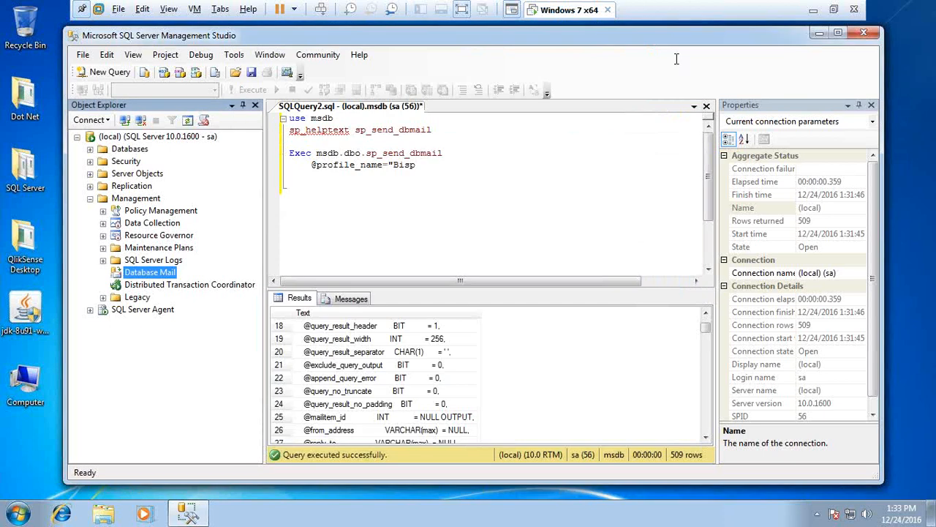
pyautogui.click(426, 169)
pyautogui.write('TE')
pyautogui.press('BackSpace')
pyautogui.press('BackSpace')
pyautogui.write('TestMail')
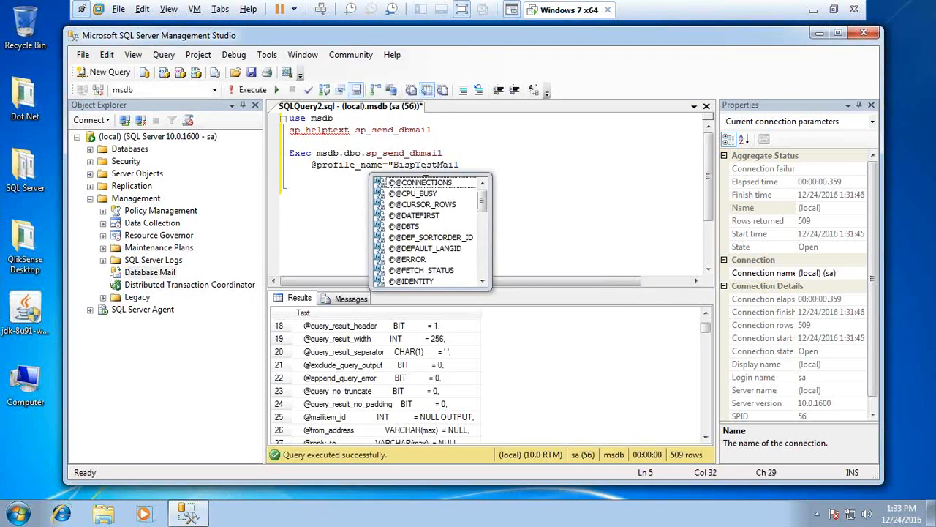
pyautogui.write('"')
pyautogui.press('Return')
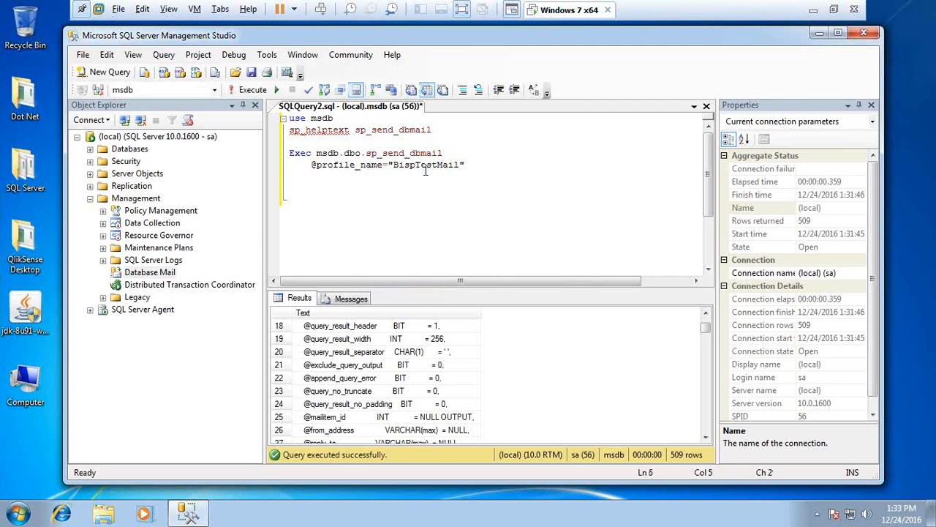
pyautogui.press('End')
pyautogui.write(',')
pyautogui.press('Return')
pyautogui.write('@')
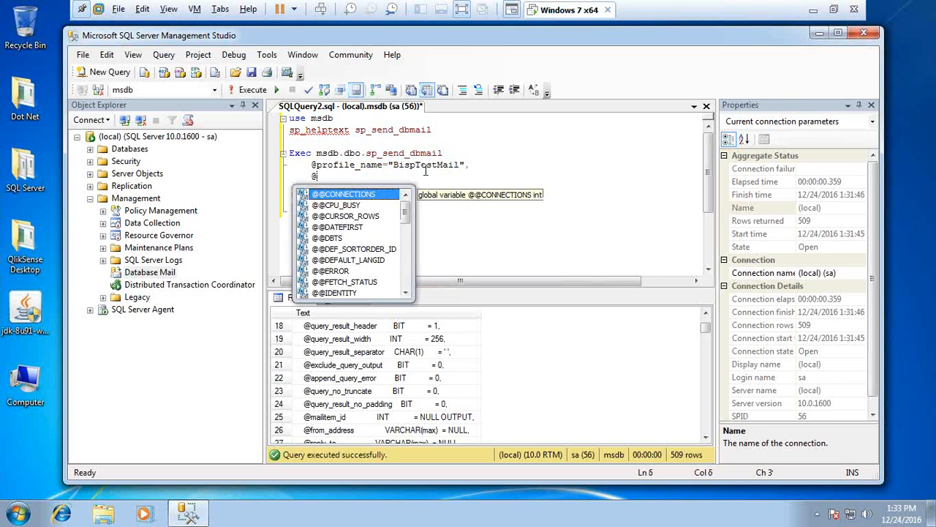
pyautogui.write('re')
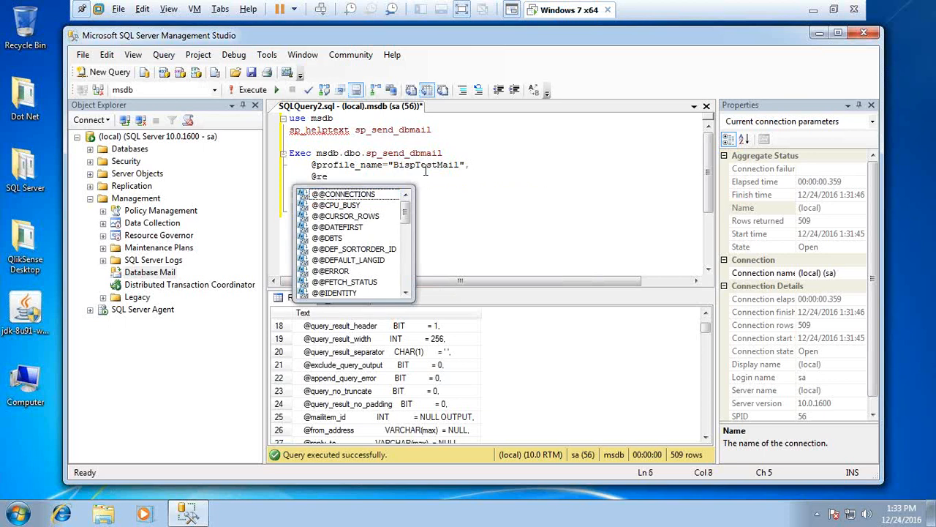
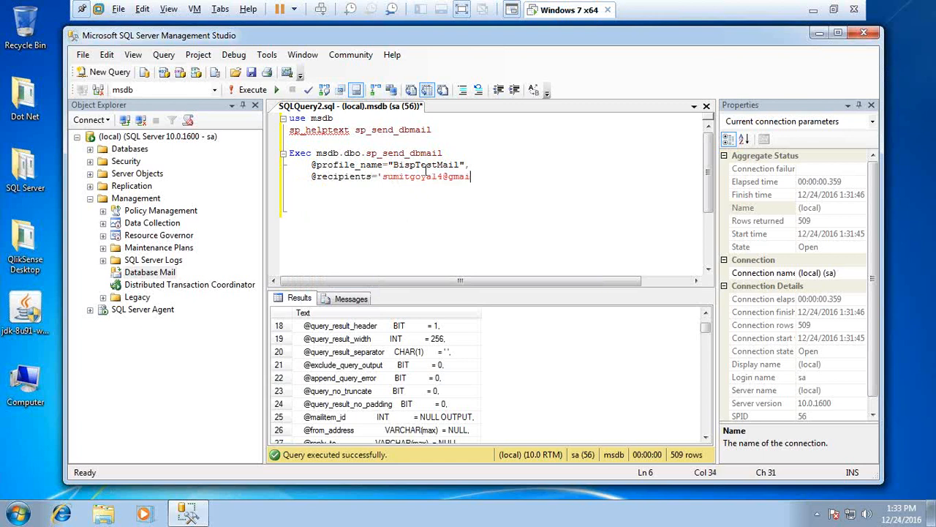
pyautogui.press('Return')
pyautogui.write('@ccp')
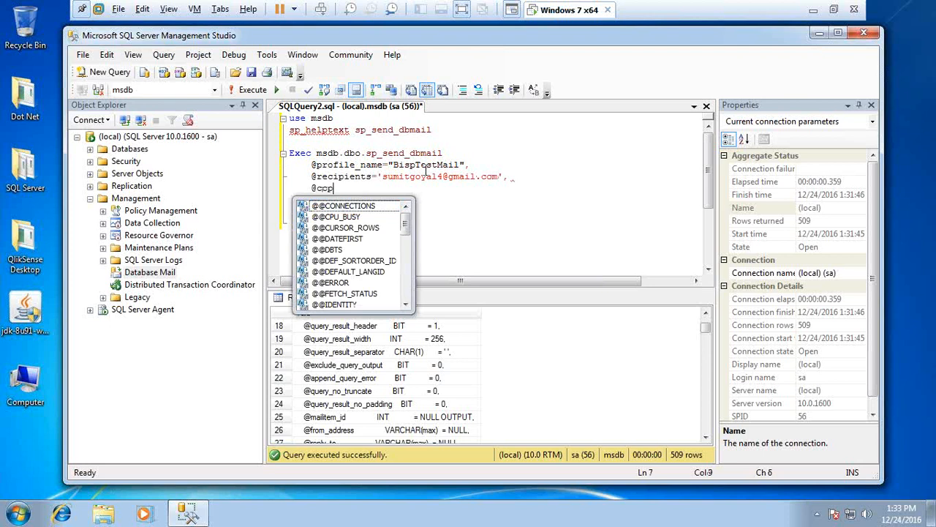
pyautogui.write('y_')
pyautogui.press('Escape')
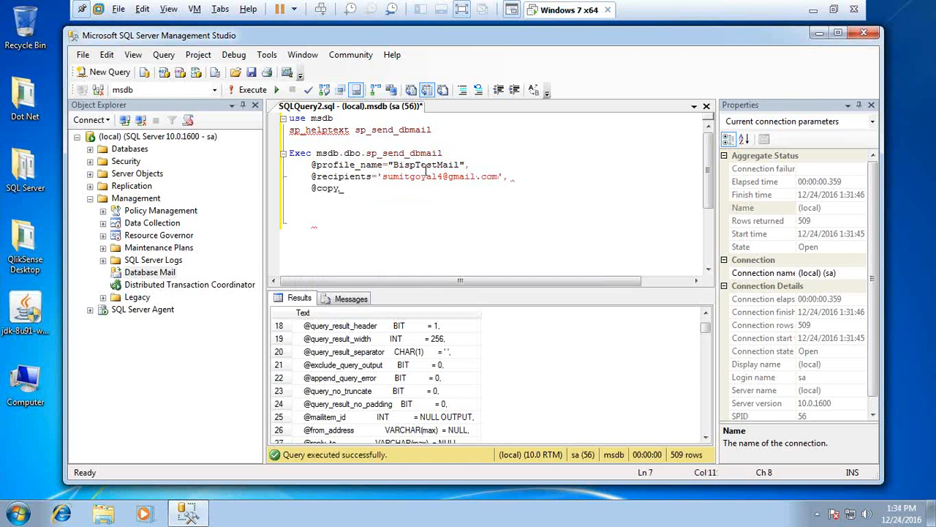
pyautogui.press('Down')
pyautogui.press('BackSpace')
pyautogui.press('BackSpace')
pyautogui.press('BackSpace')
pyautogui.press('BackSpace')
pyautogui.press('BackSpace')
pyautogui.press('BackSpace')
pyautogui.press('BackSpace')
pyautogui.press('BackSpace')
pyautogui.press('BackSpace')
pyautogui.press('BackSpace')
pyautogui.press('BackSpace')
pyautogui.press('BackSpace')
pyautogui.press('BackSpace')
pyautogui.press('BackSpace')
pyautogui.press('BackSpace')
pyautogui.press('BackSpace')
pyautogui.press('BackSpace')
pyautogui.press('BackSpace')
pyautogui.press('BackSpace')
pyautogui.press('BackSpace')
pyautogui.press('BackSpace')
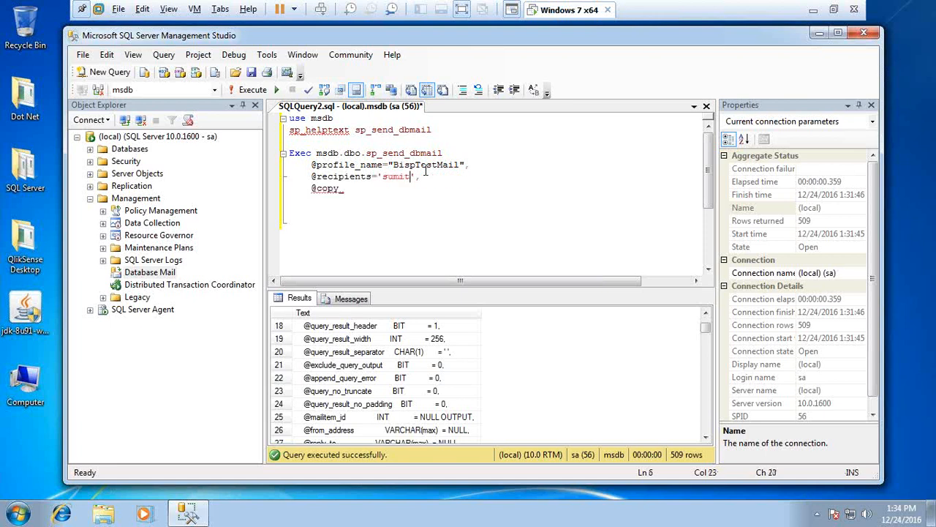
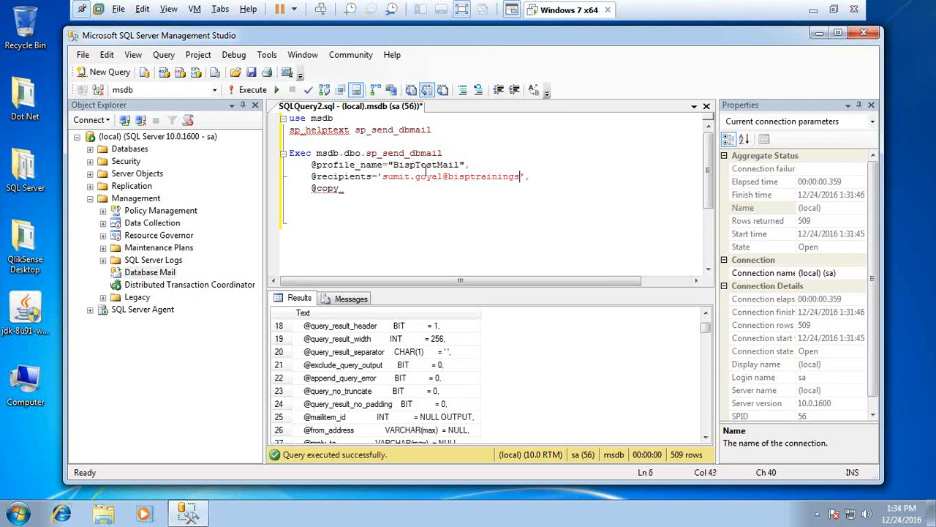
pyautogui.hotkey('shift', 'Left')
pyautogui.hotkey('shift', 'Left')
pyautogui.hotkey('shift', 'Left')
pyautogui.hotkey('shift', 'Left')
pyautogui.hotkey('shift', 'Left')
pyautogui.hotkey('shift', 'Left')
pyautogui.hotkey('shift', 'Left')
pyautogui.hotkey('shift', 'Left')
pyautogui.hotkey('shift', 'Left')
pyautogui.hotkey('shift', 'Left')
pyautogui.hotkey('shift', 'Left')
pyautogui.hotkey('shift', 'Left')
pyautogui.hotkey('shift', 'Left')
pyautogui.hotkey('shift', 'Left')
pyautogui.hotkey('shift', 'Left')
pyautogui.hotkey('shift', 'Left')
pyautogui.hotkey('shift', 'Left')
pyautogui.hotkey('shift', 'Left')
pyautogui.hotkey('shift', 'Left')
pyautogui.hotkey('shift', 'Left')
pyautogui.hotkey('shift', 'Left')
pyautogui.hotkey('ctrl', 'c')
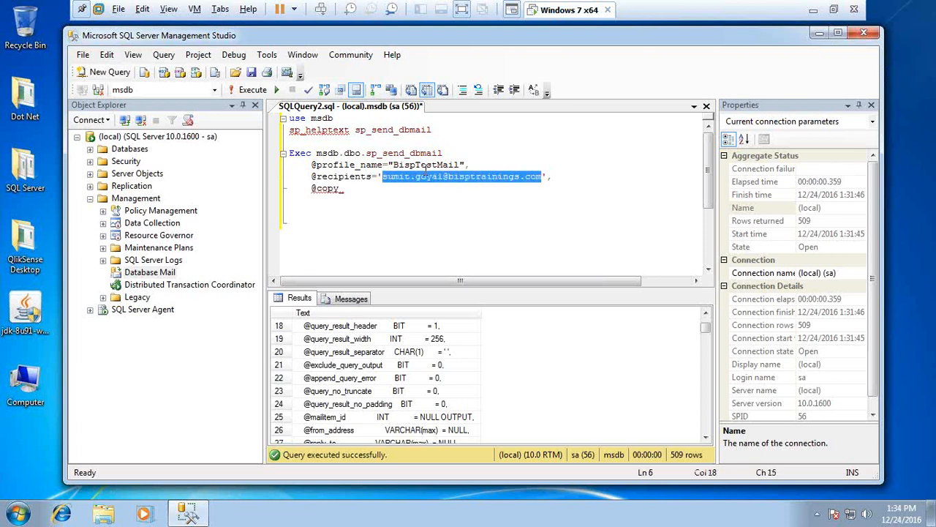
pyautogui.press('Down')
pyautogui.write("'")
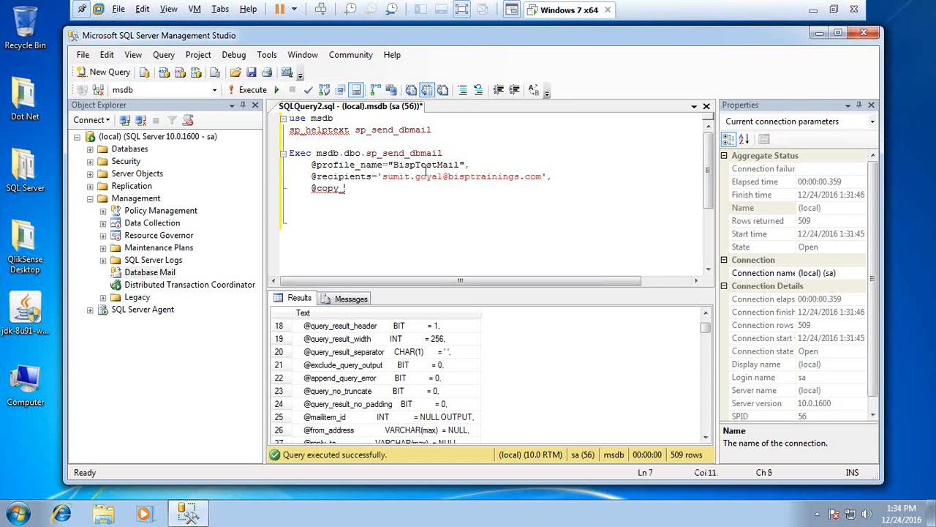
pyautogui.write('re')
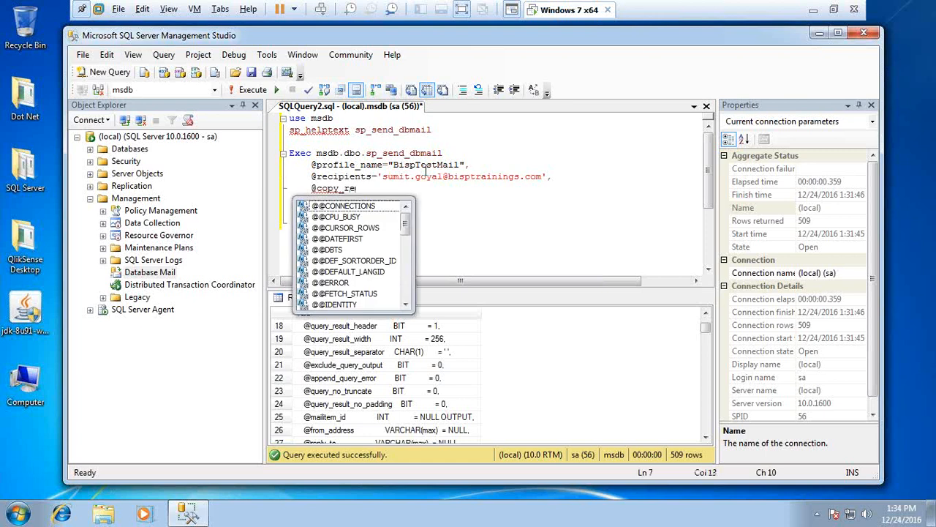
pyautogui.write("cipients='")
pyautogui.hotkey('ctrl', 'v')
pyautogui.write("',")
pyautogui.press('Return')
pyautogui.write("@body='")
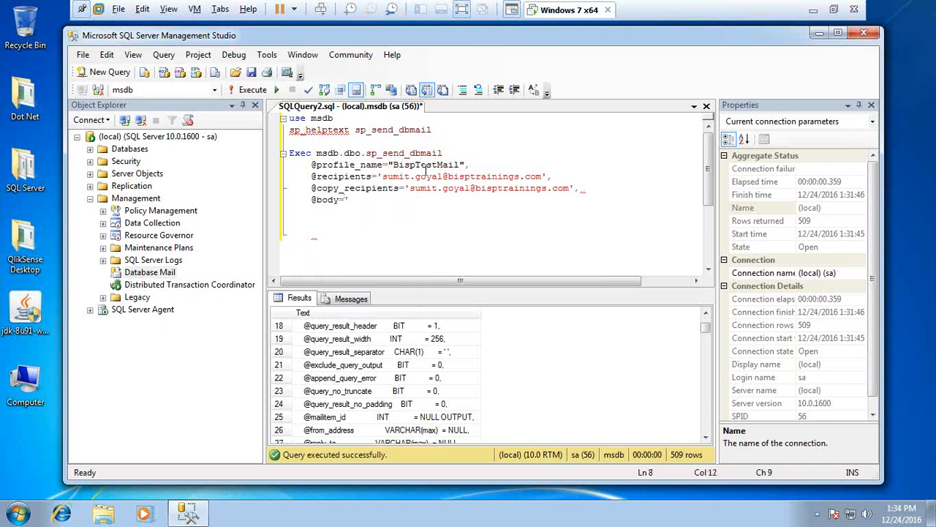
pyautogui.write('This is test mail b')
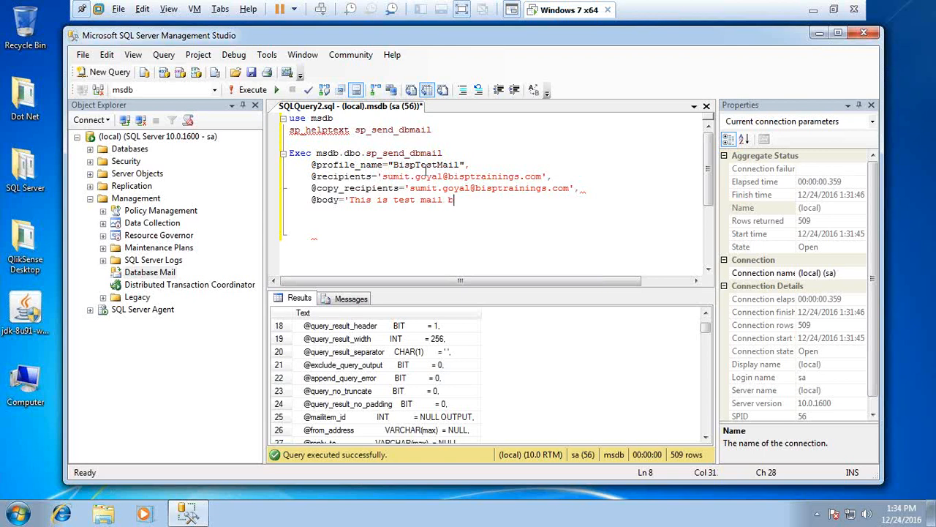
pyautogui.write("y BISP',")
pyautogui.press('Return')
pyautogui.write('@subject')
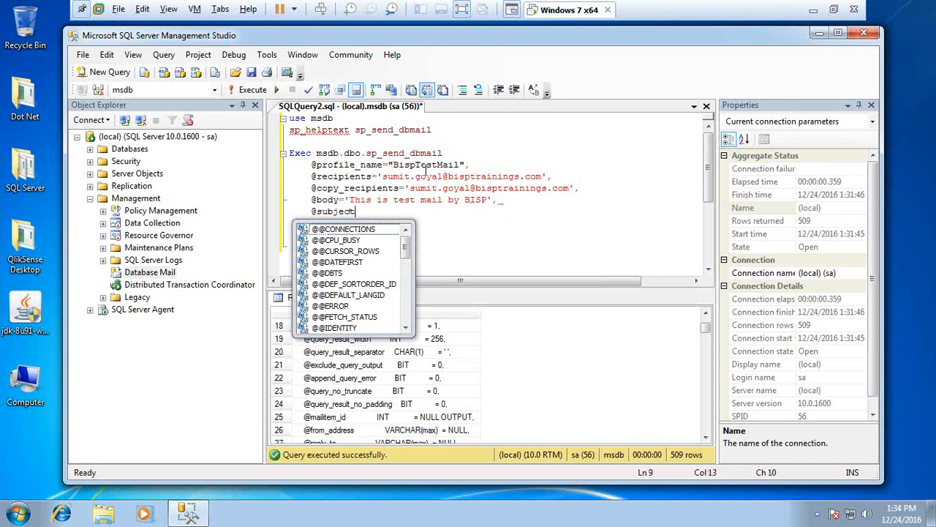
pyautogui.write("='test ")
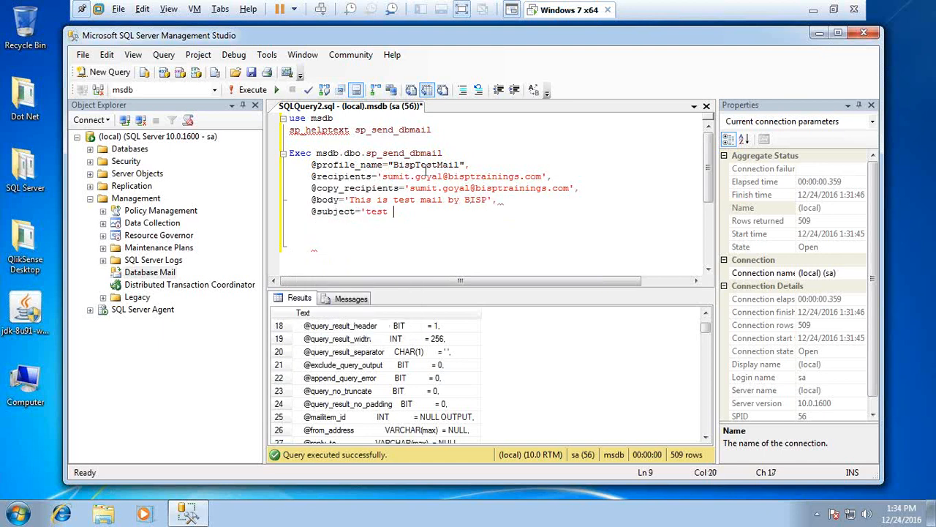
pyautogui.write("Mail',")
pyautogui.press('Return')
pyautogui.write('@impor')
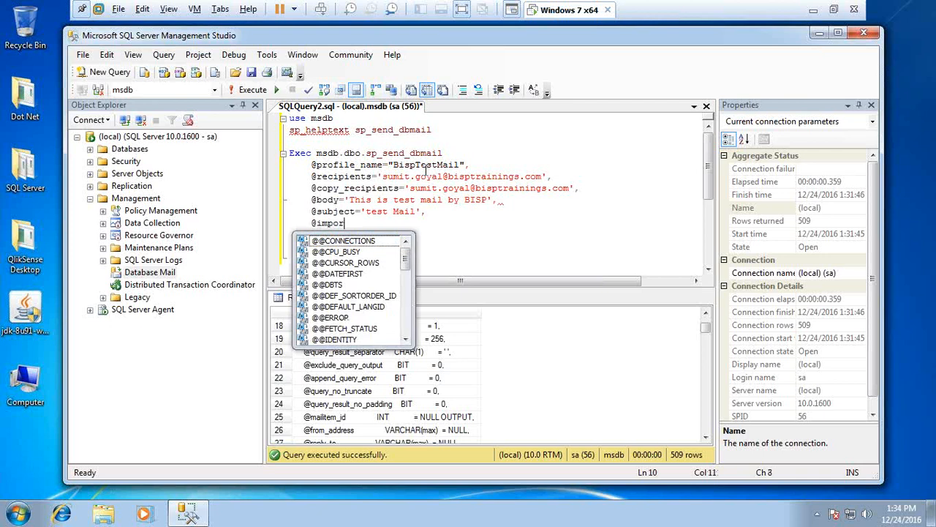
pyautogui.write("trance='High'")
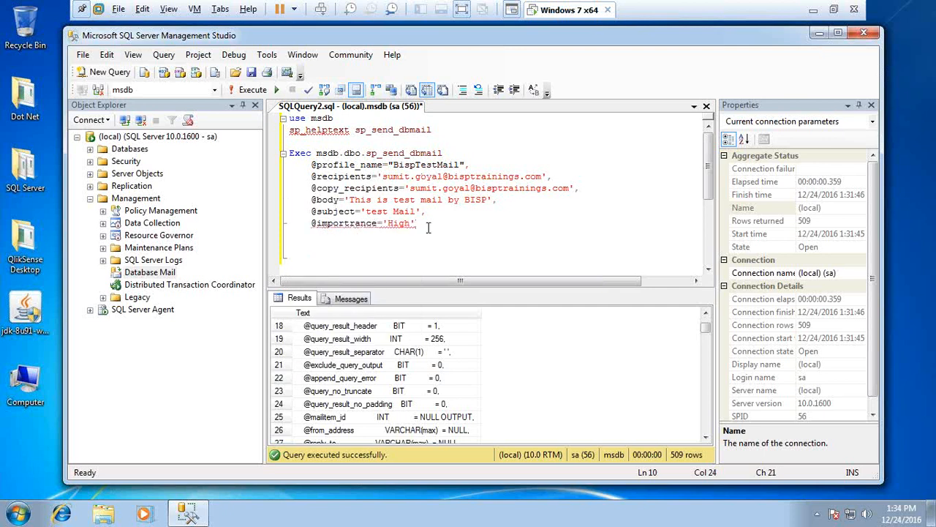
# Fix the 'importrance' typo and run the whole Exec statement to queue the mail
pyautogui.click(349, 224)
pyautogui.press('Delete')
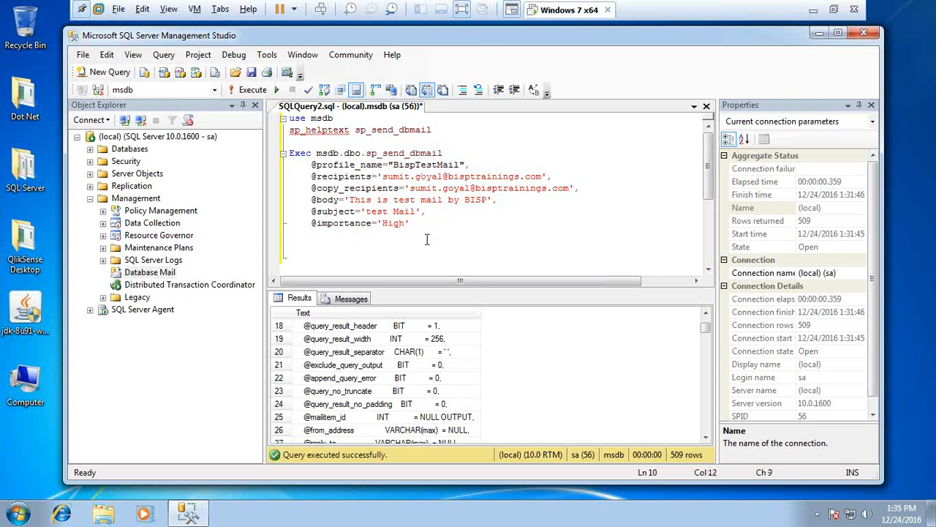
pyautogui.moveTo(419, 224); pyautogui.dragTo(282, 163)
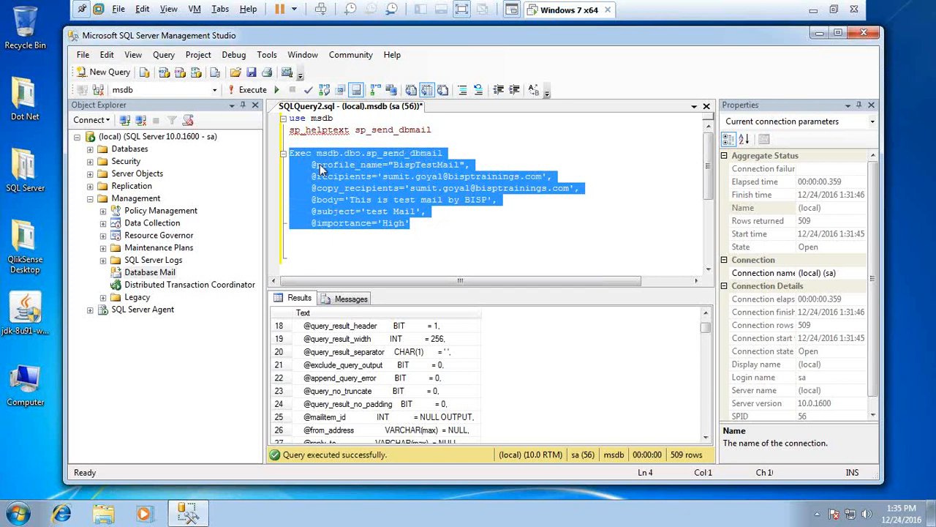
pyautogui.press('F5')
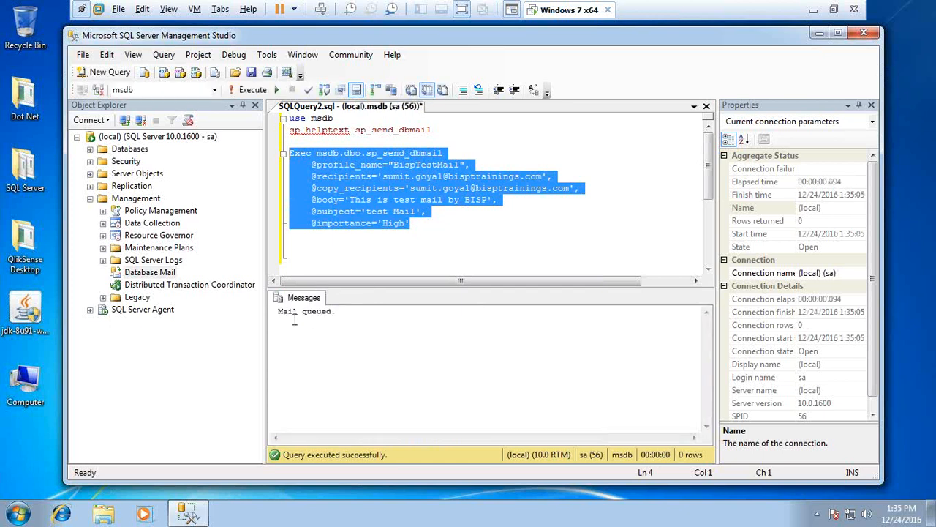
pyautogui.click(815, 15)
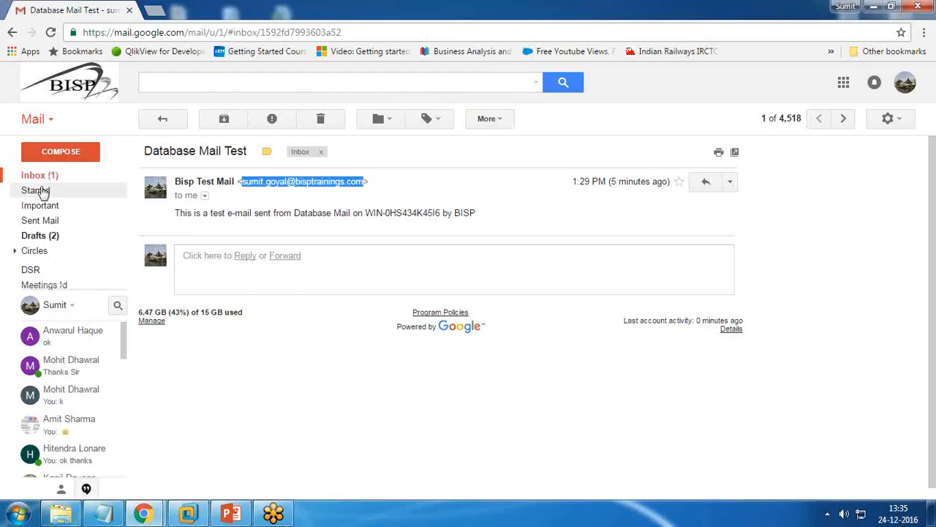
pyautogui.click(157, 124)
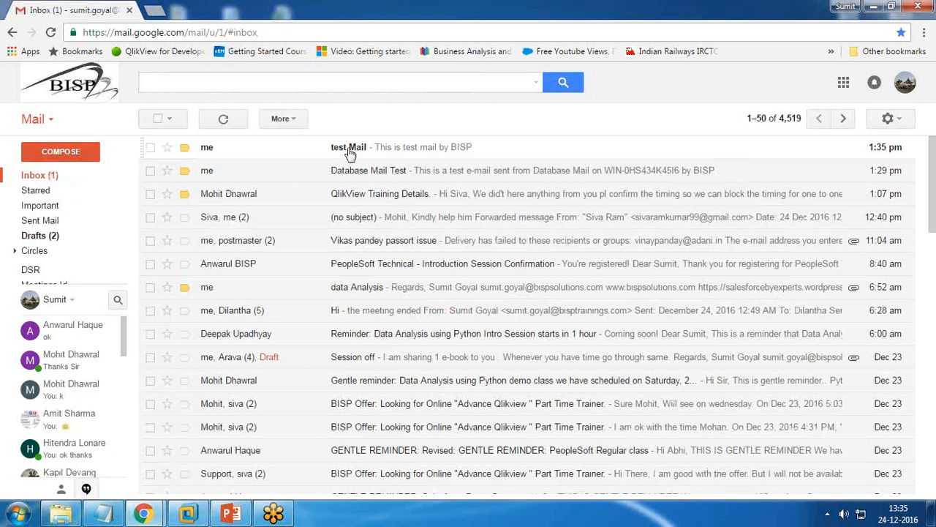
pyautogui.click(349, 150)
pyautogui.click(161, 119)
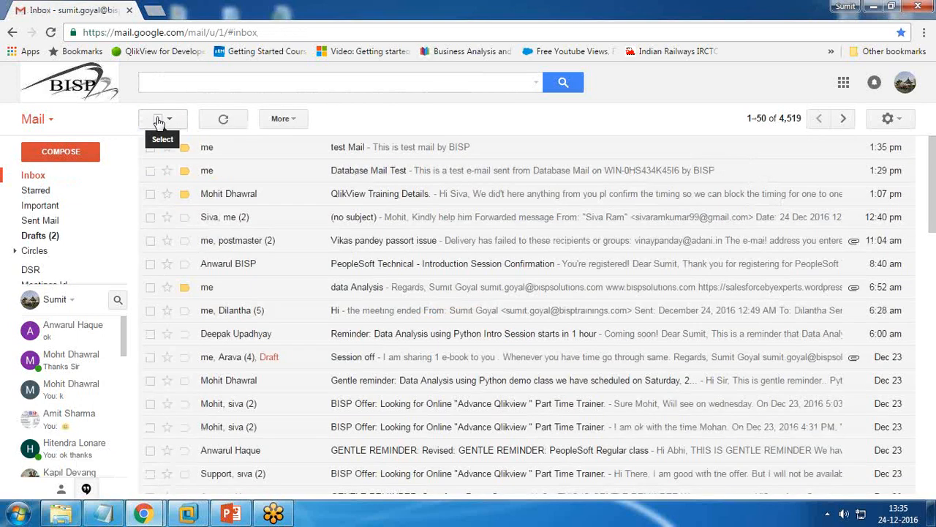
pyautogui.click(336, 149)
pyautogui.click(161, 119)
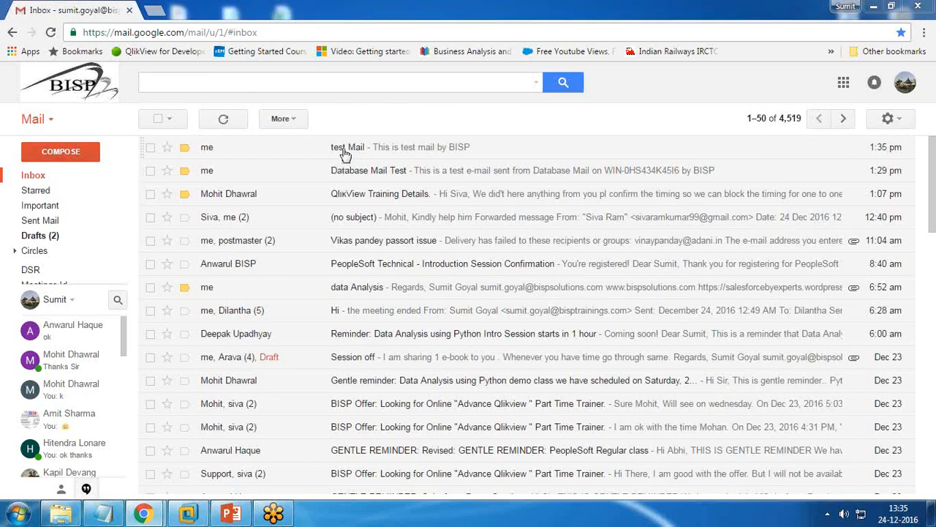
pyautogui.click(338, 149)
pyautogui.click(161, 120)
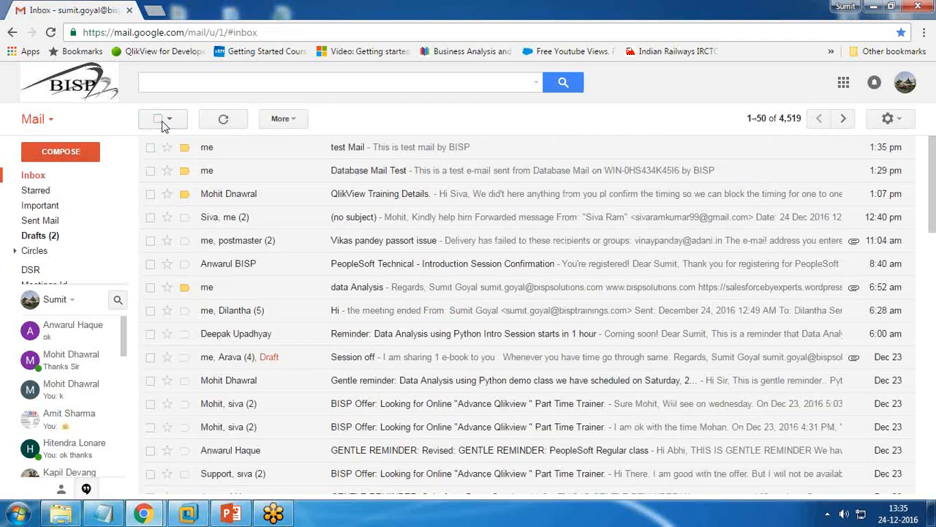
pyautogui.click(187, 513)
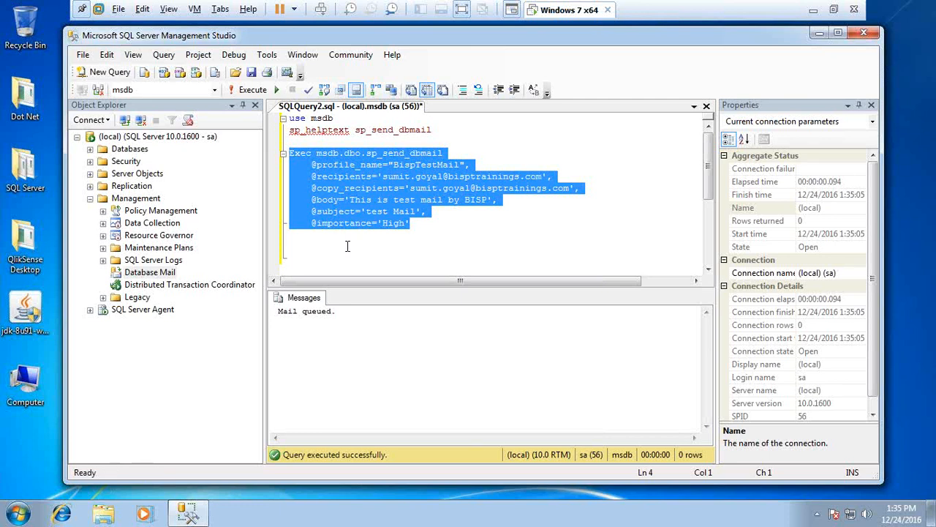
# Highlight the sp_send_dbmail name and recipient address, then show Gmail with 'test Mail' received
pyautogui.moveTo(442, 153); pyautogui.dragTo(368, 153)
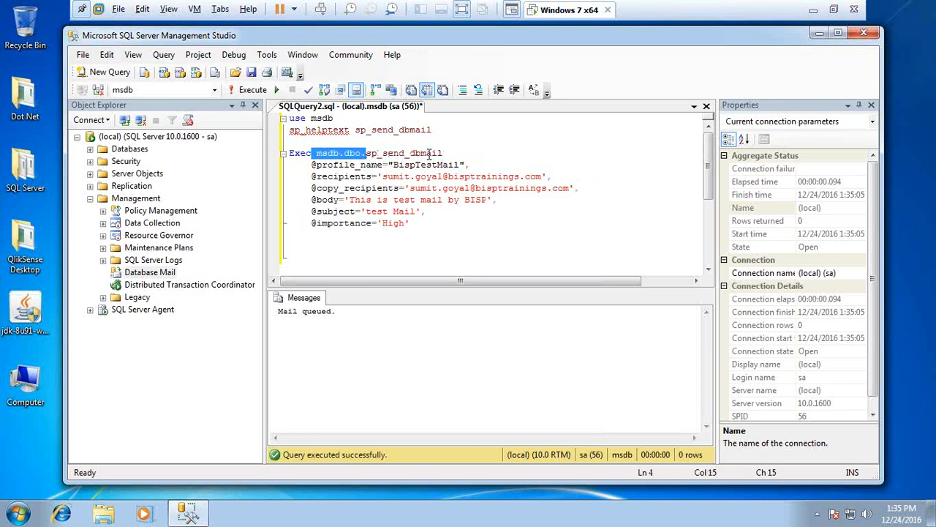
pyautogui.moveTo(447, 153); pyautogui.dragTo(366, 154)
pyautogui.moveTo(378, 176); pyautogui.dragTo(532, 179)
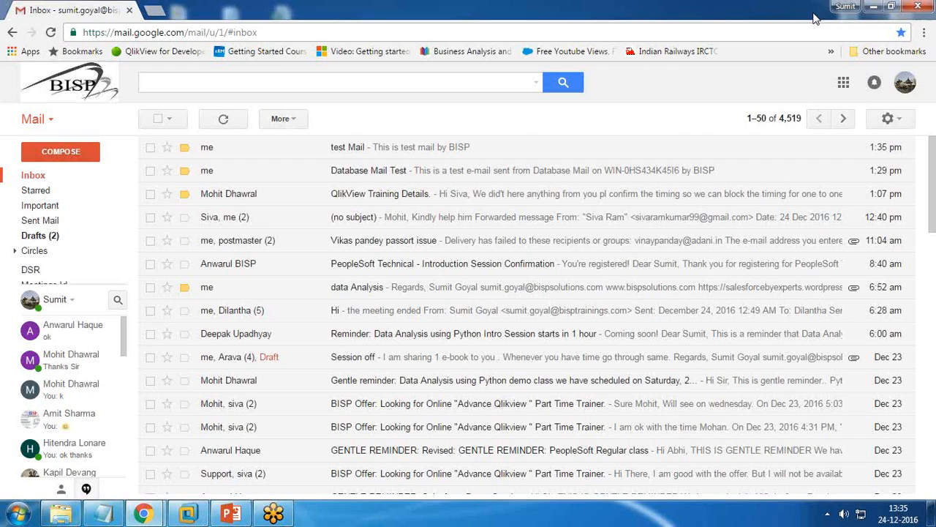
pyautogui.click(813, 10)
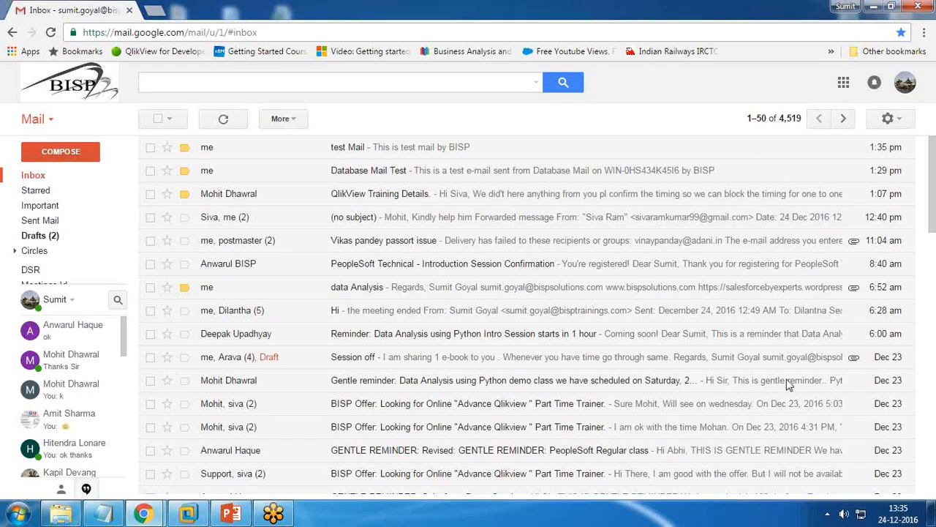